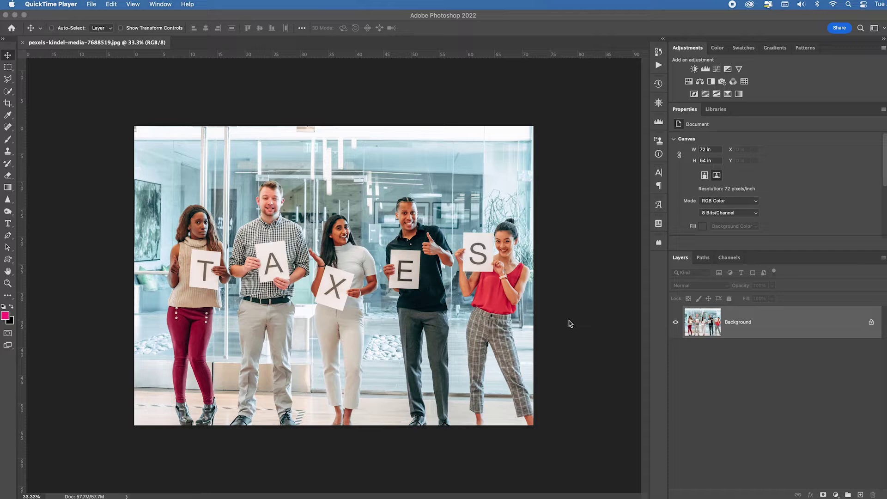
Remove the woman holding the S card with a Polygonal Lasso selection and Content-Aware Fill output to a new layer, then deselect.
{"action": "left_click", "coordinate": [7, 82]}
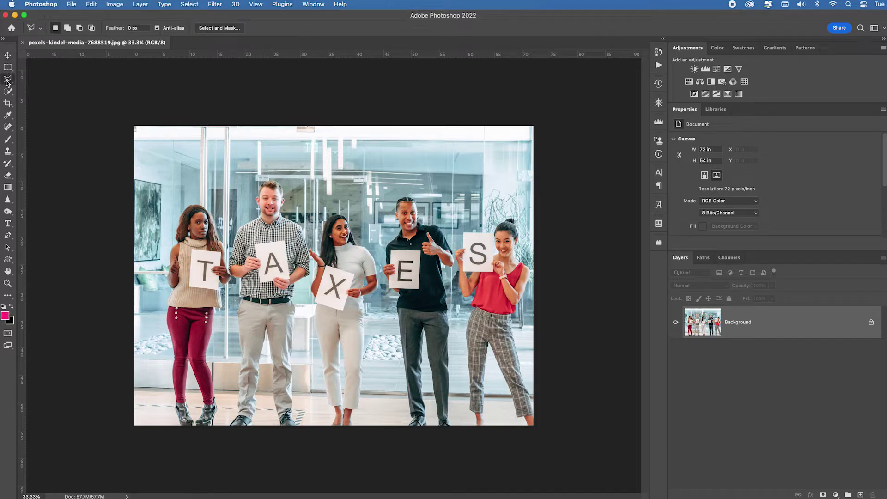
{"action": "left_click", "coordinate": [473, 215]}
{"action": "left_click", "coordinate": [454, 248]}
{"action": "left_click", "coordinate": [468, 447]}
{"action": "left_click", "coordinate": [90, 6]}
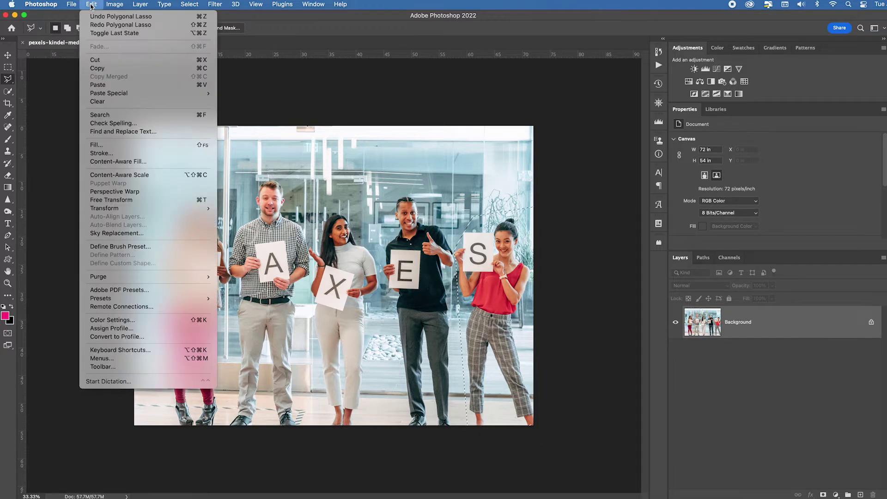
{"action": "left_click", "coordinate": [155, 161]}
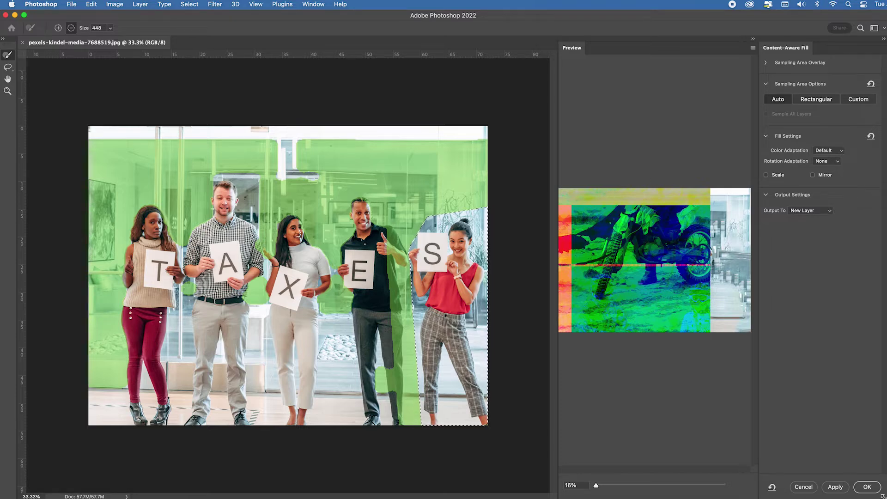
{"action": "left_click", "coordinate": [867, 487]}
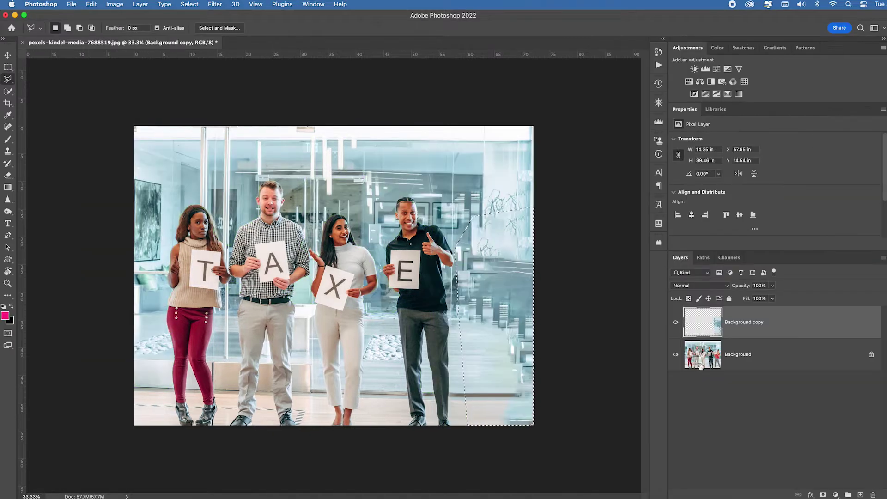
{"action": "key", "text": "super+d"}
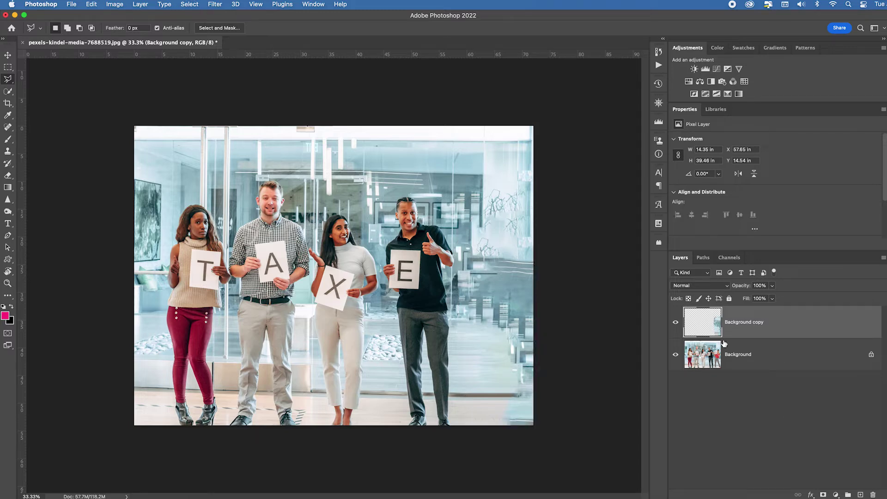
Stamp all visible layers into a new merged layer and hide the Background copy and Background layers.
{"action": "key", "text": "super+alt+shift+e"}
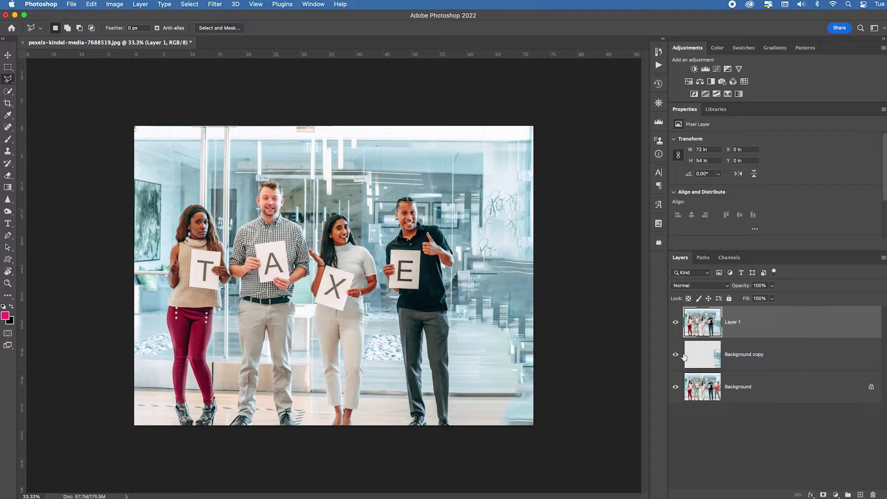
{"action": "left_click_drag", "start_coordinate": [683, 355], "coordinate": [677, 410]}
Crop the image freely to about 63.6 by 29.7 in around the four people, trimming the ceiling, their legs and the empty right side.
{"action": "key", "text": "c"}
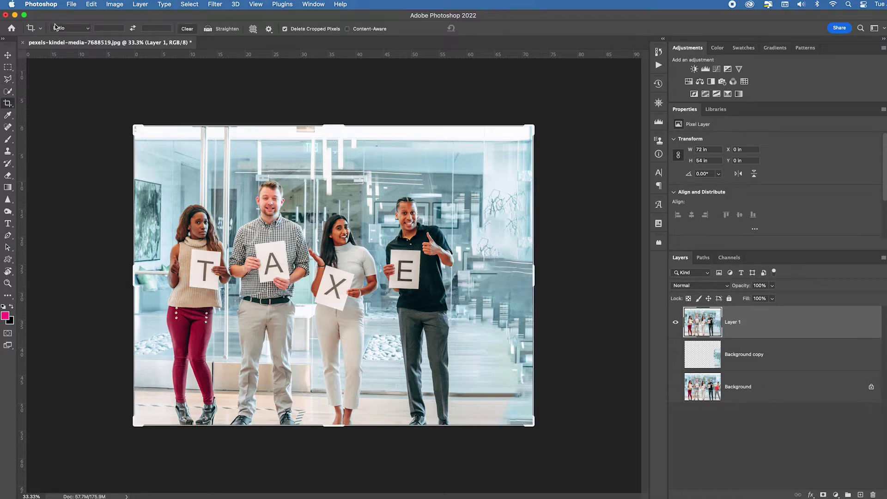
{"action": "left_click", "coordinate": [89, 30]}
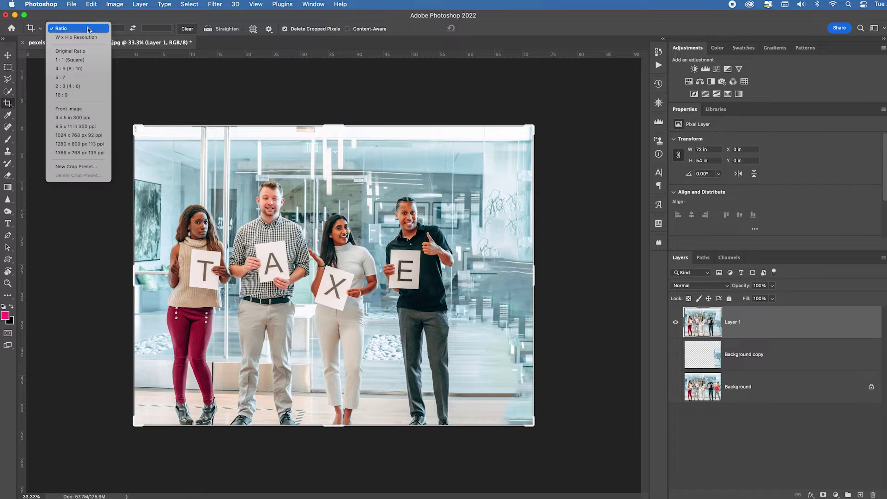
{"action": "left_click", "coordinate": [240, 88]}
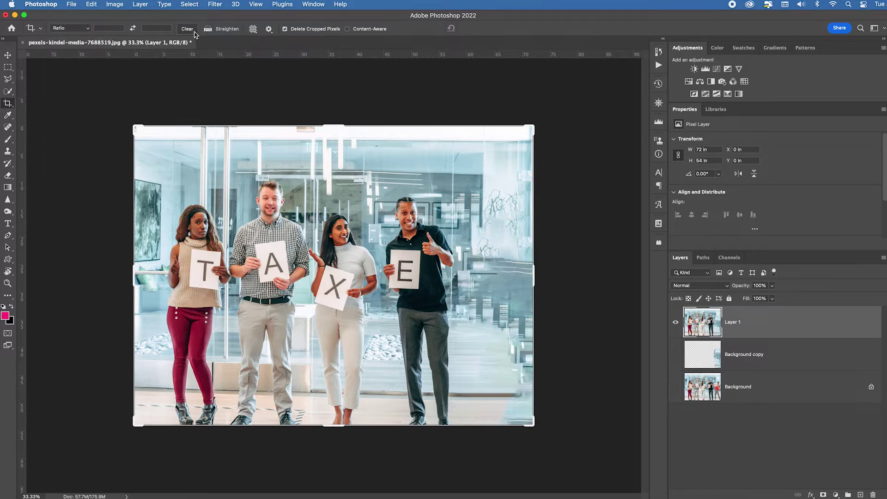
{"action": "left_click_drag", "start_coordinate": [328, 111], "coordinate": [335, 150]}
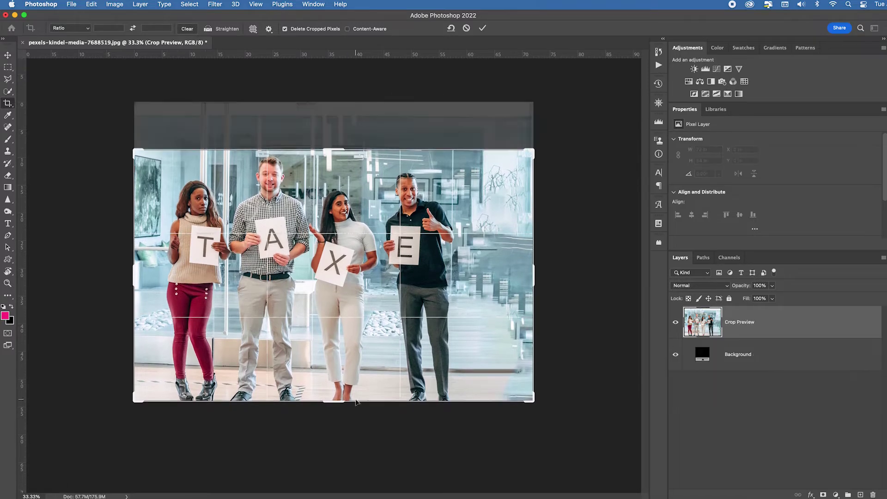
{"action": "left_click_drag", "start_coordinate": [338, 401], "coordinate": [341, 358]}
{"action": "left_click_drag", "start_coordinate": [534, 285], "coordinate": [510, 276]}
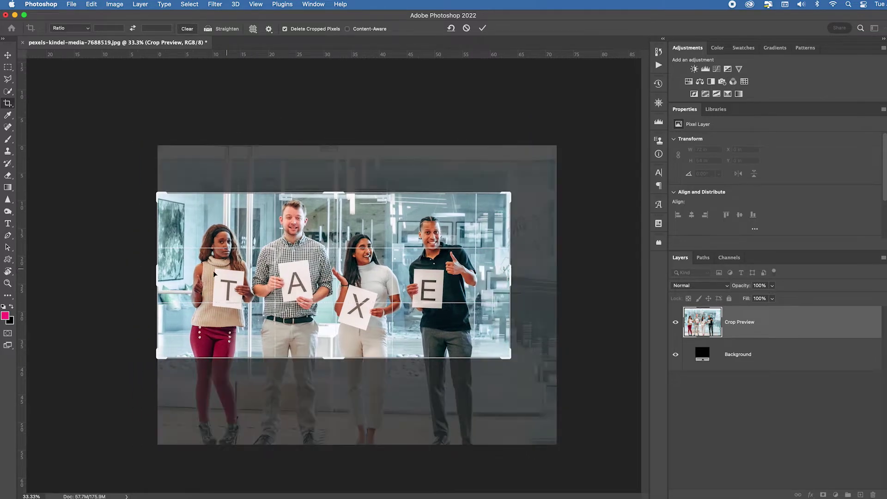
{"action": "left_click_drag", "start_coordinate": [158, 273], "coordinate": [158, 273]}
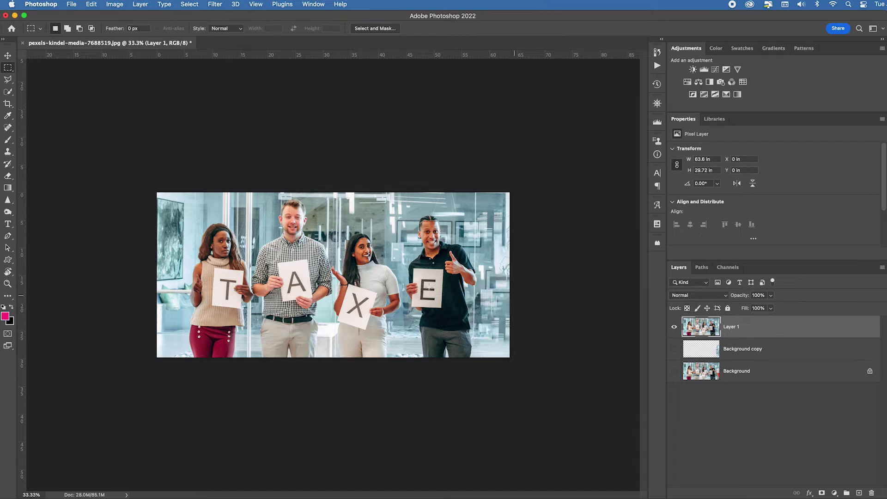
Outline the letters T and A on the first two cards as one combined Polygonal Lasso selection.
{"action": "left_click", "coordinate": [8, 80]}
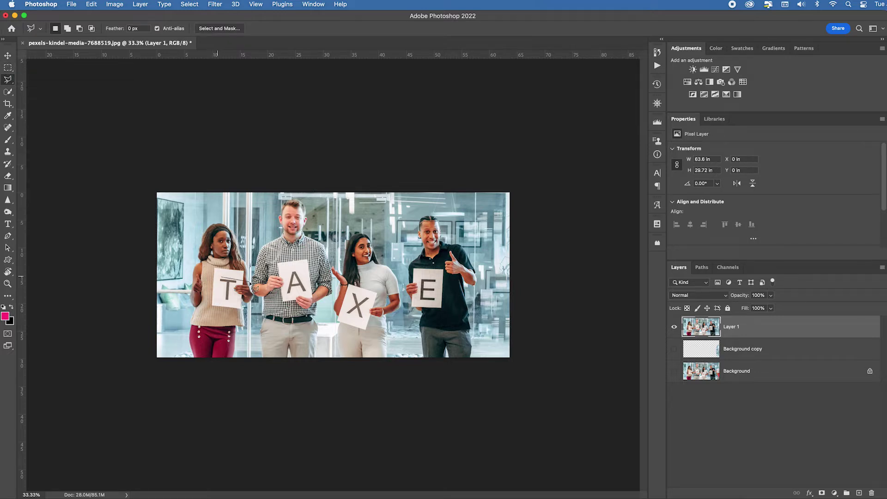
{"action": "left_click", "coordinate": [235, 287]}
{"action": "left_click", "coordinate": [231, 302]}
{"action": "left_click", "coordinate": [222, 302]}
{"action": "left_click", "coordinate": [218, 276]}
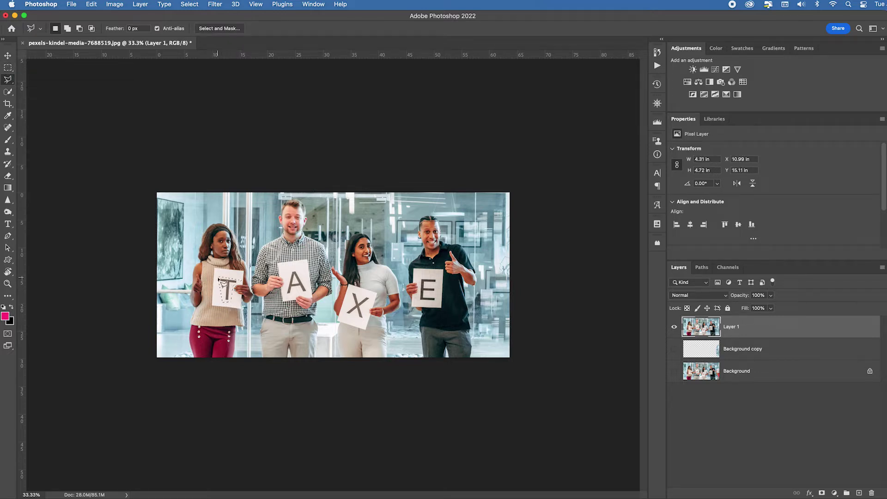
{"action": "left_click", "coordinate": [290, 272], "text": "shift"}
{"action": "left_click", "coordinate": [287, 295]}
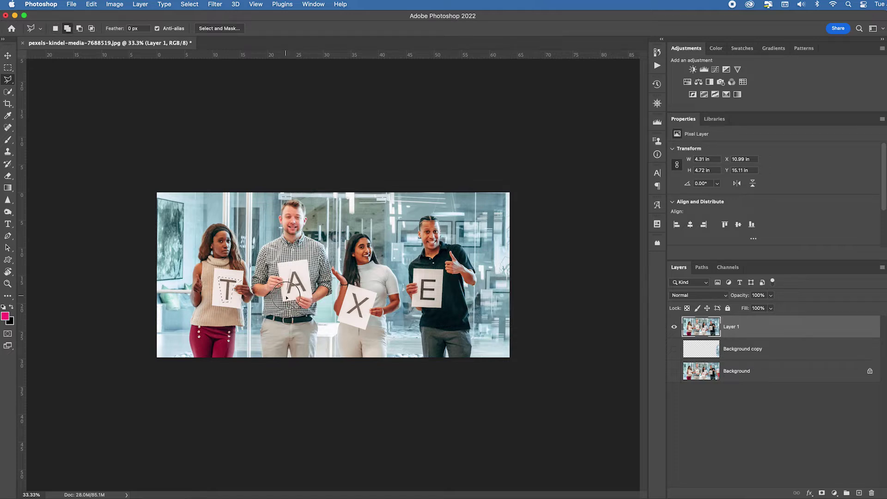
{"action": "left_click", "coordinate": [308, 290]}
{"action": "left_click", "coordinate": [297, 269]}
{"action": "left_click", "coordinate": [292, 269]}
Add the letters X and E on the other two cards to the polygonal selection.
{"action": "left_click", "coordinate": [351, 290]}
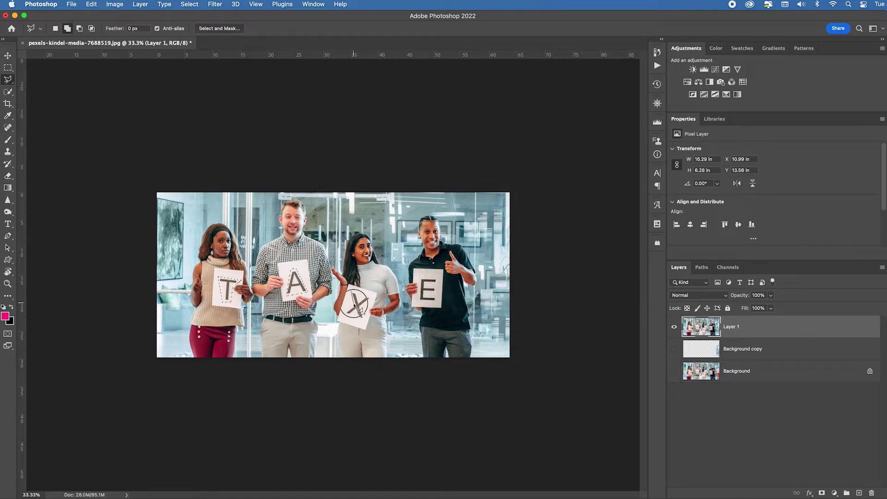
{"action": "left_click", "coordinate": [355, 302]}
{"action": "left_click", "coordinate": [345, 316]}
{"action": "left_click", "coordinate": [362, 324]}
{"action": "left_click", "coordinate": [372, 298]}
{"action": "left_click", "coordinate": [351, 291]}
{"action": "left_click", "coordinate": [419, 279]}
{"action": "left_click", "coordinate": [419, 302]}
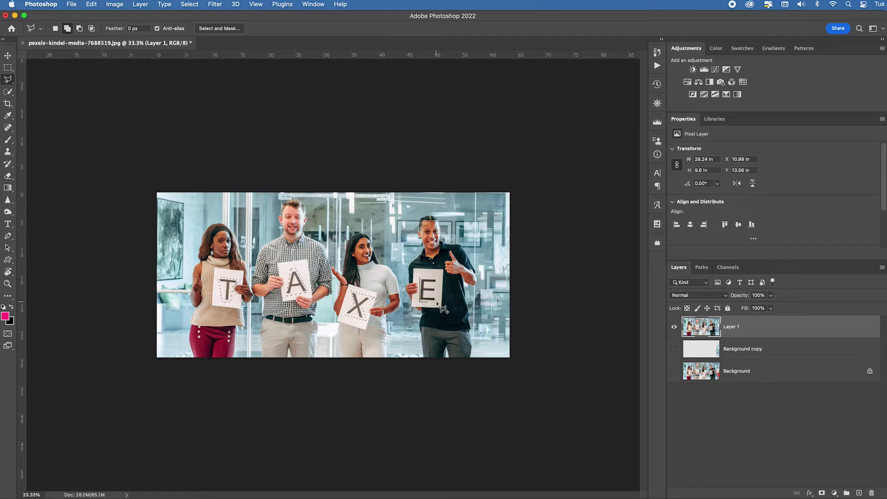
{"action": "left_click", "coordinate": [442, 306]}
{"action": "left_click", "coordinate": [442, 269]}
{"action": "left_click", "coordinate": [420, 279]}
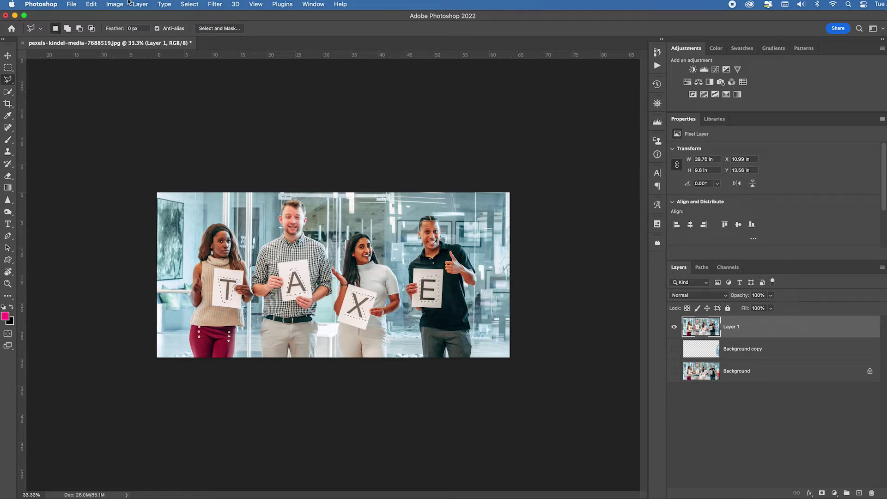
Erase the selected letters with Content-Aware Fill on a new layer, check that layer in isolation, and merge it into Layer 1.
{"action": "left_click", "coordinate": [97, 6]}
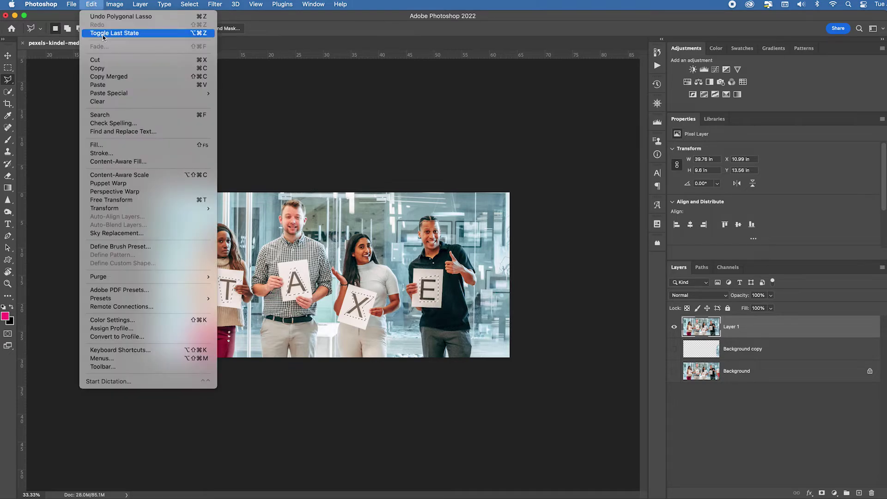
{"action": "left_click", "coordinate": [146, 161]}
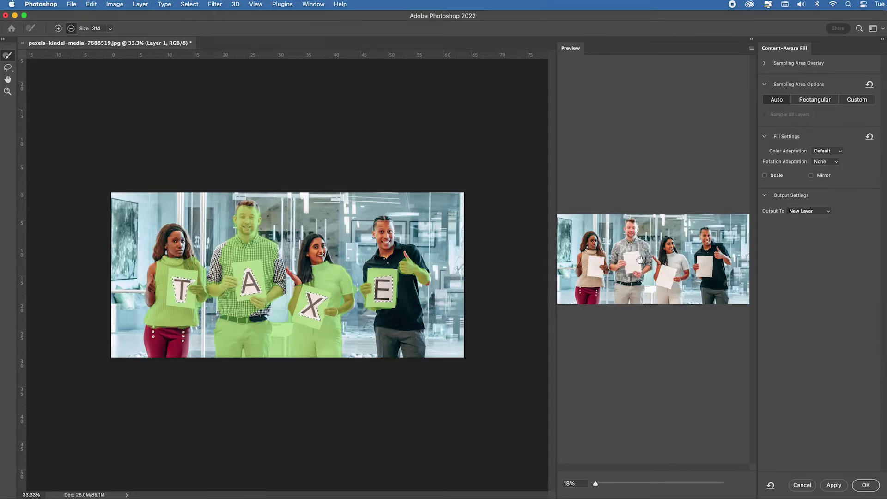
{"action": "left_click", "coordinate": [866, 484]}
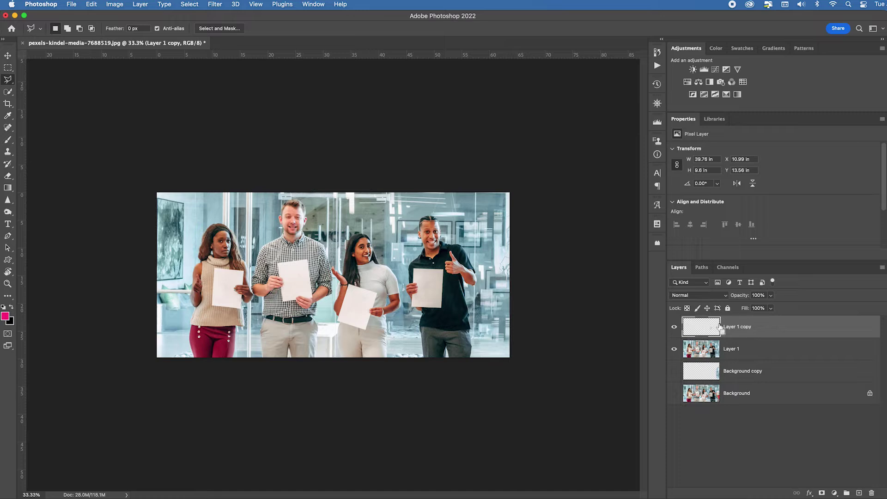
{"action": "left_click", "coordinate": [674, 328], "text": "alt"}
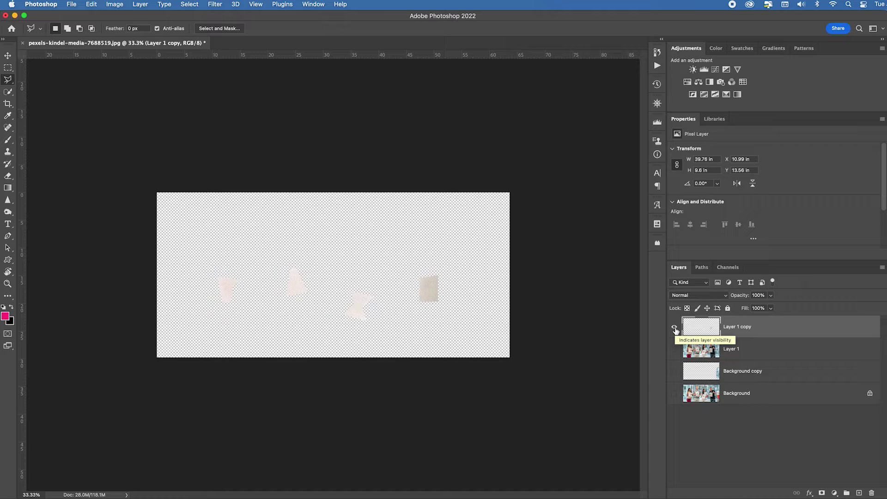
{"action": "left_click", "coordinate": [674, 328], "text": "alt"}
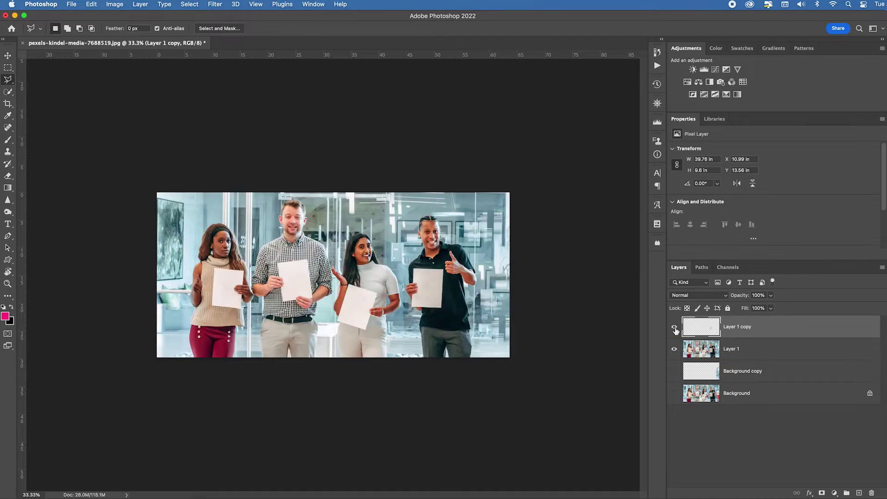
{"action": "key", "text": "Delete"}
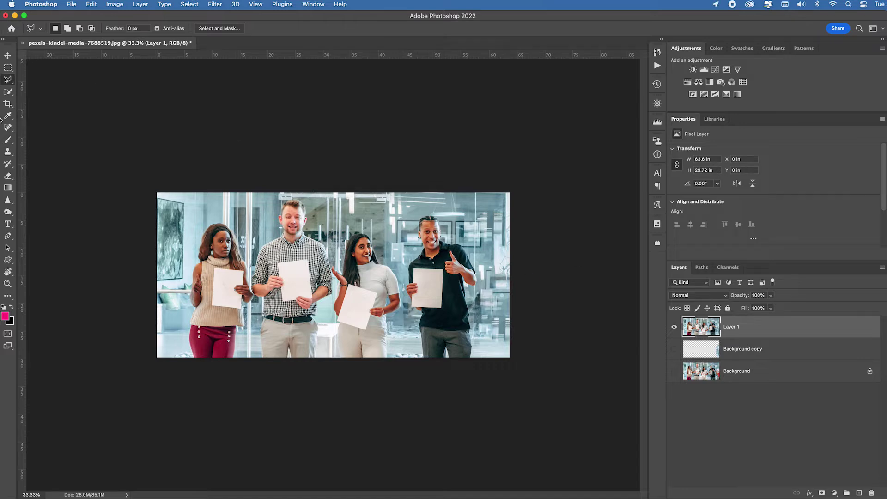
Add a pink letter W in Acier BAT Text Noir at 466 pt and position it on the first woman's blank card.
{"action": "left_click", "coordinate": [9, 225]}
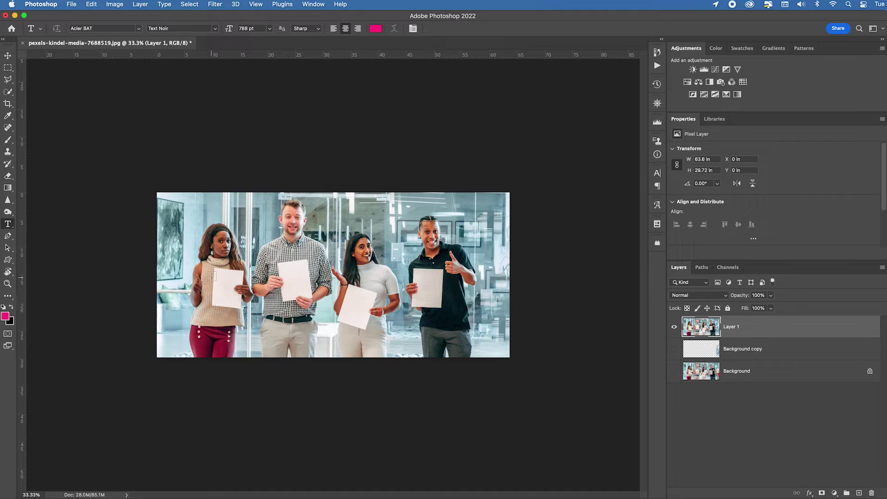
{"action": "left_click_drag", "start_coordinate": [211, 253], "coordinate": [246, 318]}
{"action": "key", "text": "BackSpace"}
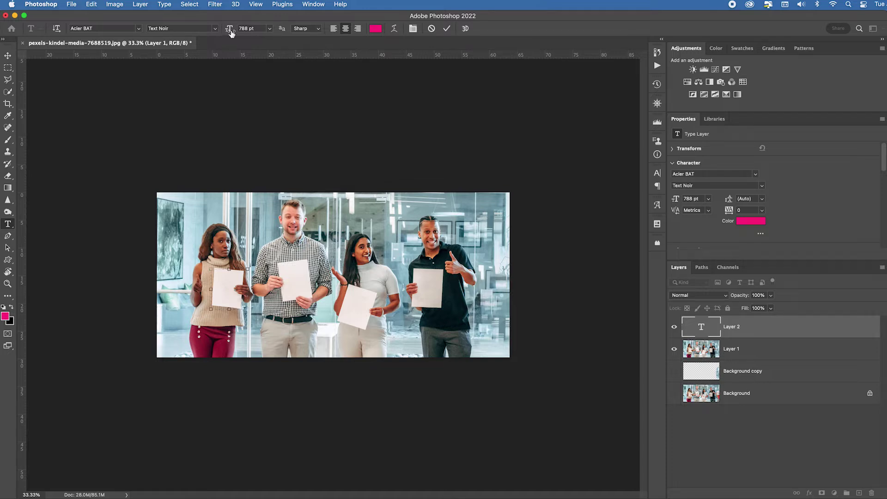
{"action": "left_click_drag", "start_coordinate": [229, 29], "coordinate": [147, 30]}
{"action": "left_click_drag", "start_coordinate": [229, 281], "coordinate": [230, 289]}
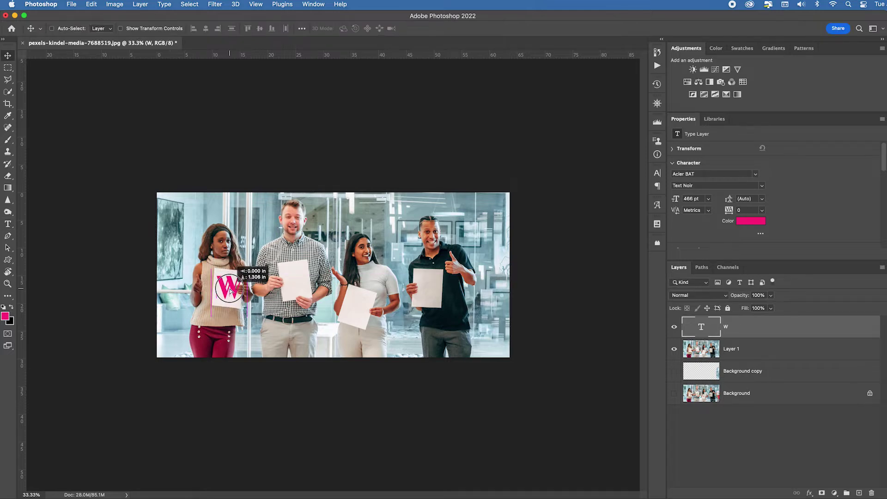
{"action": "double_click", "coordinate": [227, 289]}
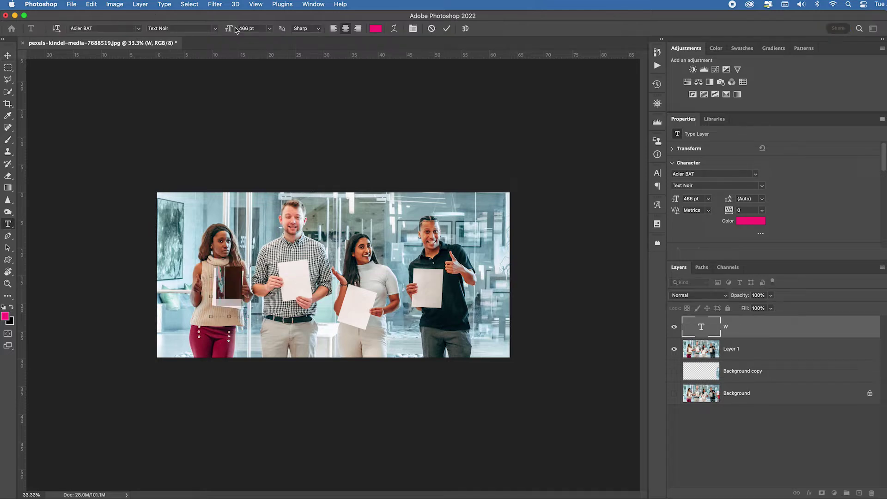
{"action": "left_click", "coordinate": [7, 56]}
Rotate the W about 5° clockwise with Free Transform and nudge it left and down to align with the card.
{"action": "key", "text": "super+t"}
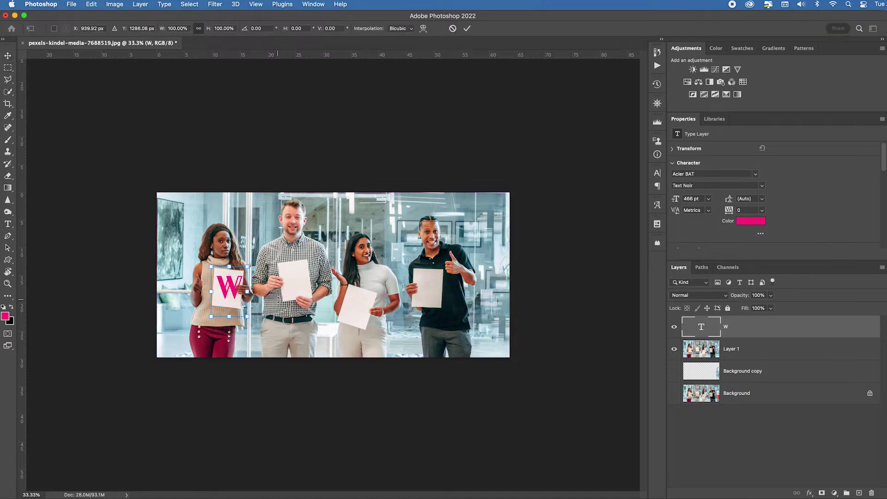
{"action": "left_click_drag", "start_coordinate": [270, 325], "coordinate": [257, 329]}
{"action": "key", "text": "Left"}
{"action": "key", "text": "Left"}
{"action": "key", "text": "Left"}
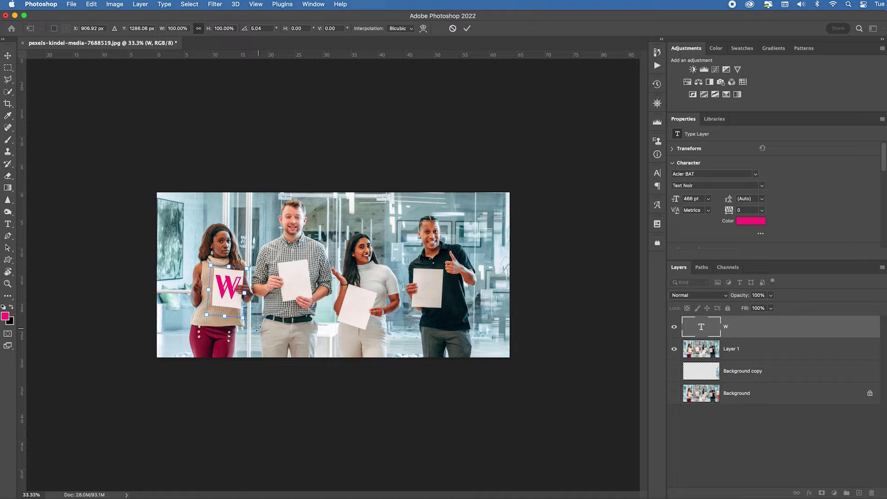
{"action": "key", "text": "Down"}
{"action": "key", "text": "Down"}
{"action": "key", "text": "Down"}
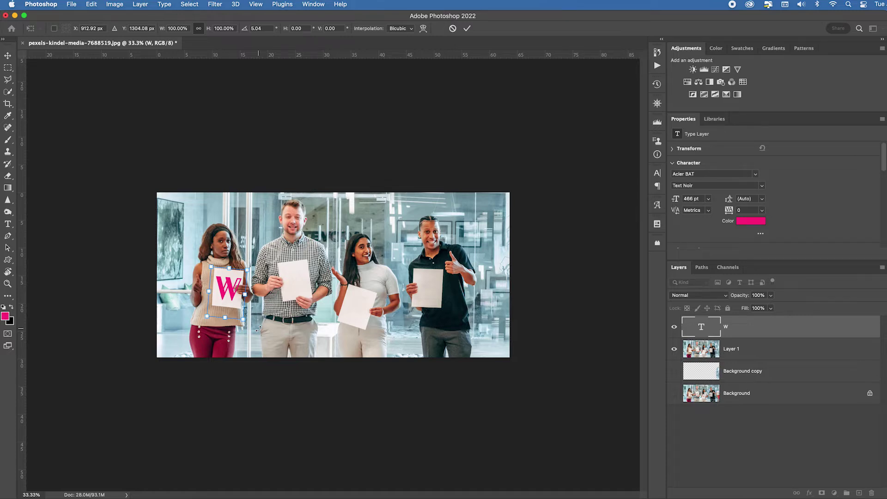
{"action": "key", "text": "Return"}
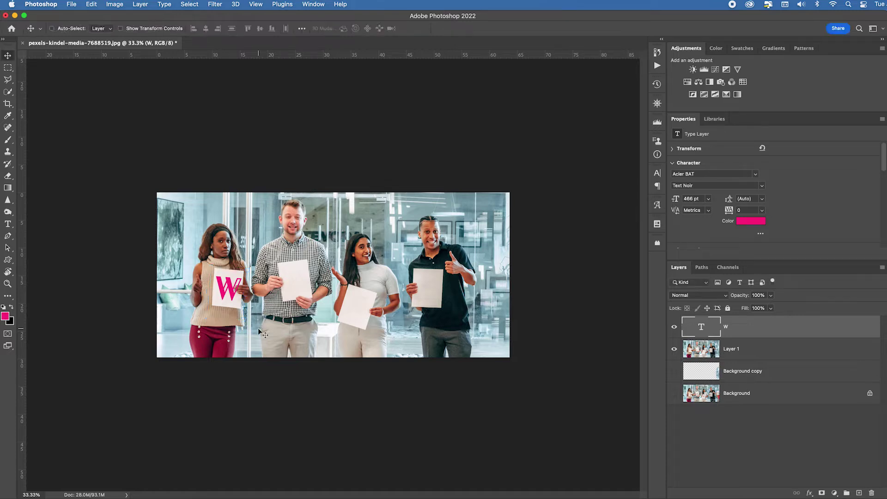
Duplicate the W onto the second person's blank card and change the copy's text to H.
{"action": "left_click", "coordinate": [223, 287]}
{"action": "left_click_drag", "start_coordinate": [223, 287], "coordinate": [296, 282]}
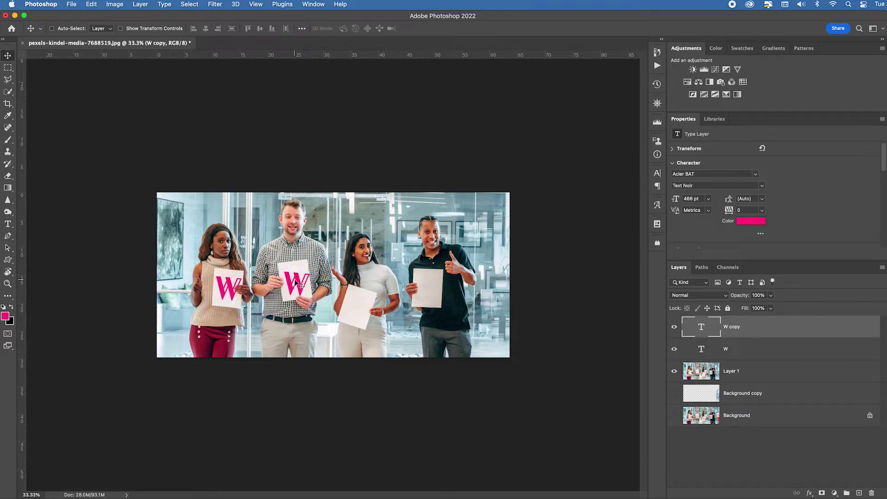
{"action": "double_click", "coordinate": [295, 282]}
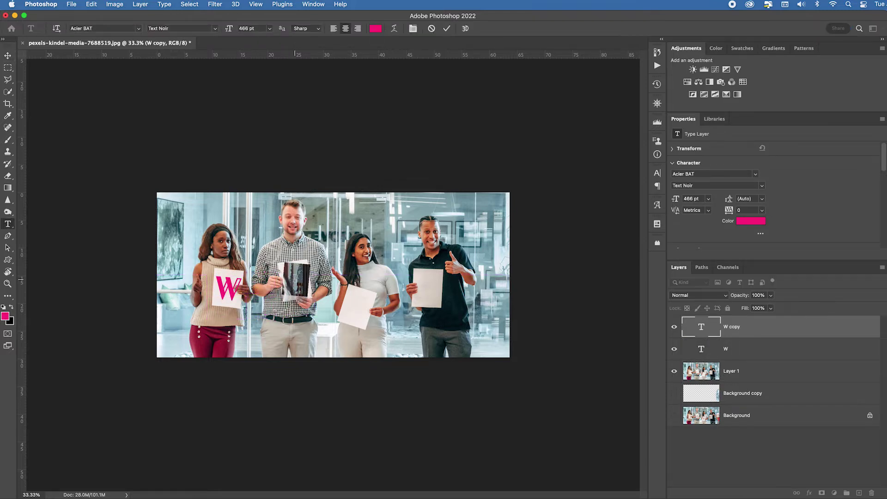
{"action": "type", "text": "H"}
{"action": "left_click", "coordinate": [253, 228]}
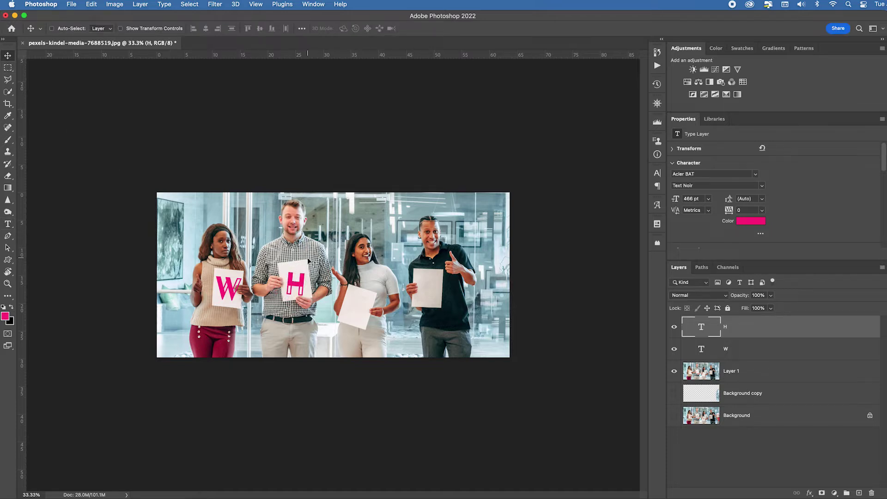
Rotate the H about 11° counterclockwise, scale it to about 109%, and align it with the second person's card using Free Transform.
{"action": "key", "text": "super"}
{"action": "key", "text": "super+t"}
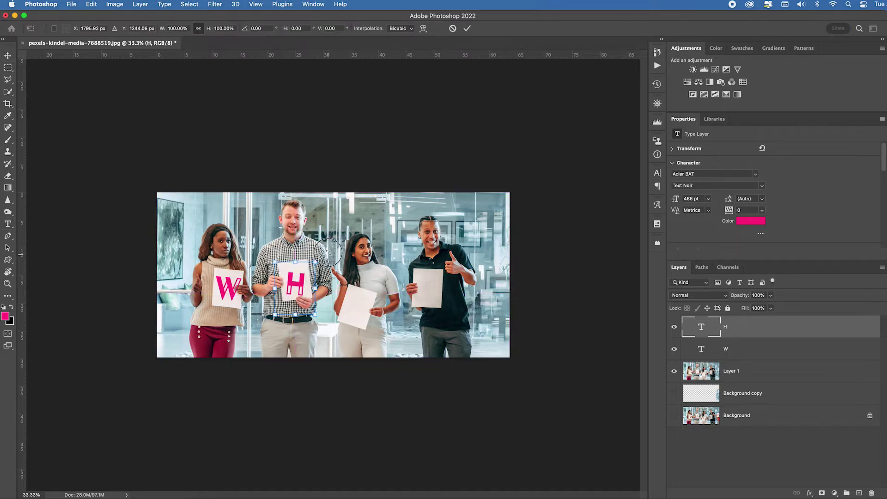
{"action": "left_click_drag", "start_coordinate": [336, 252], "coordinate": [295, 285]}
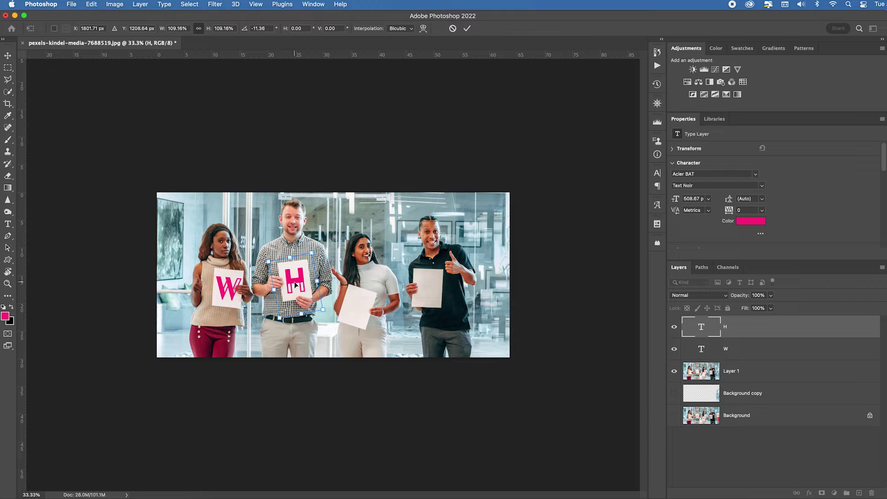
{"action": "key", "text": "Return"}
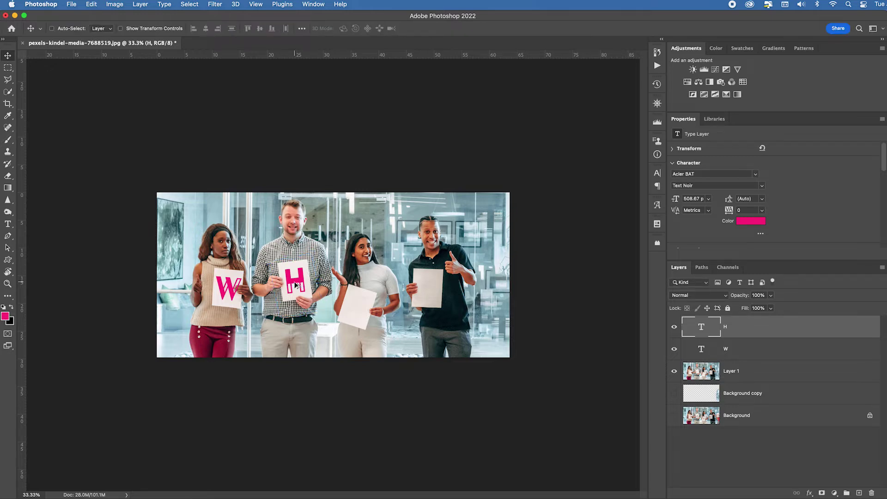
Duplicate the H onto the third person's card, change the copy's text to A, and rotate it to match the card's tilt.
{"action": "left_click_drag", "start_coordinate": [295, 285], "coordinate": [374, 330]}
{"action": "double_click", "coordinate": [363, 307]}
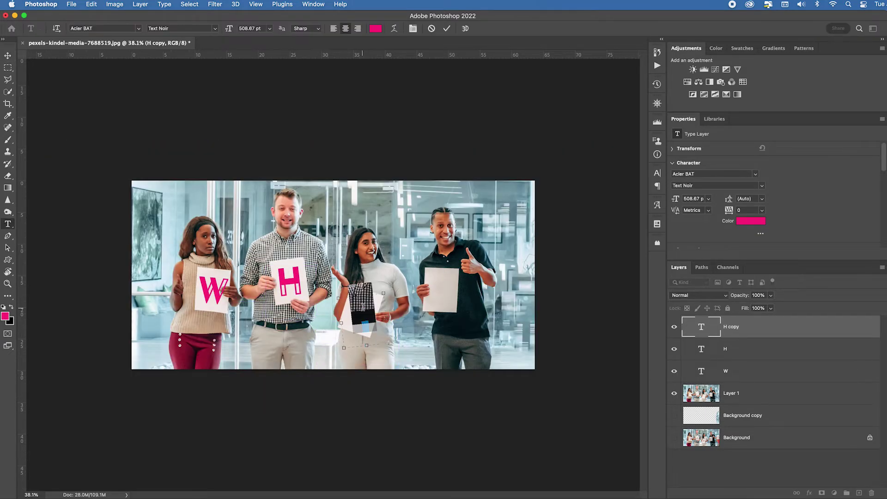
{"action": "type", "text": "A"}
{"action": "left_click", "coordinate": [8, 55]}
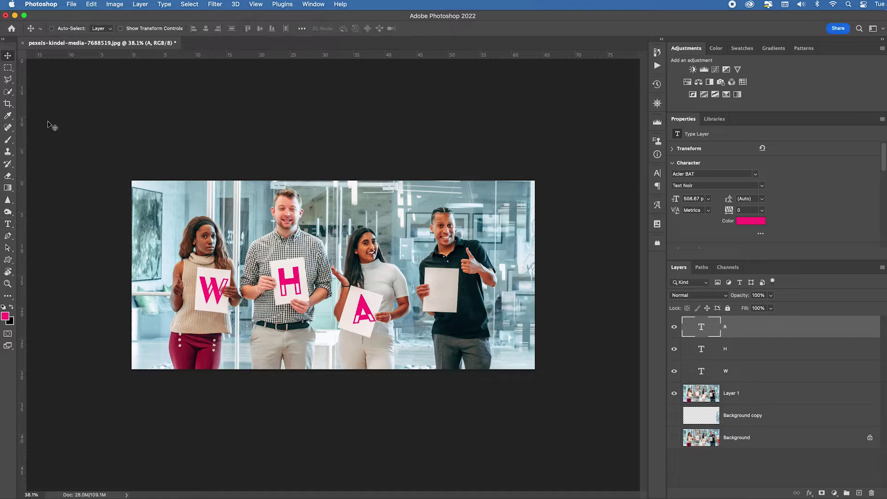
{"action": "key", "text": "ctrl+t"}
{"action": "key", "text": "Return"}
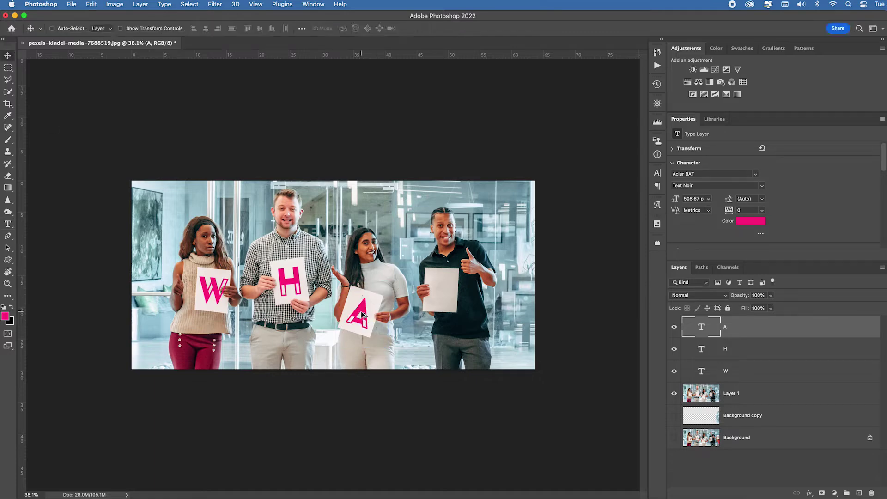
Duplicate the A onto the fourth person's blank card and change the copy's text to T.
{"action": "left_click_drag", "start_coordinate": [358, 313], "coordinate": [444, 283]}
{"action": "double_click", "coordinate": [444, 283]}
{"action": "type", "text": "T"}
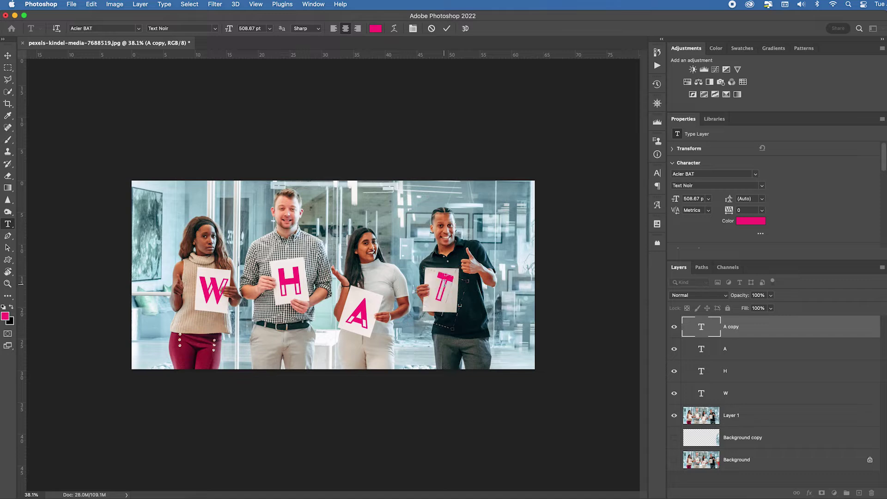
{"action": "key", "text": "Escape"}
{"action": "key", "text": "v"}
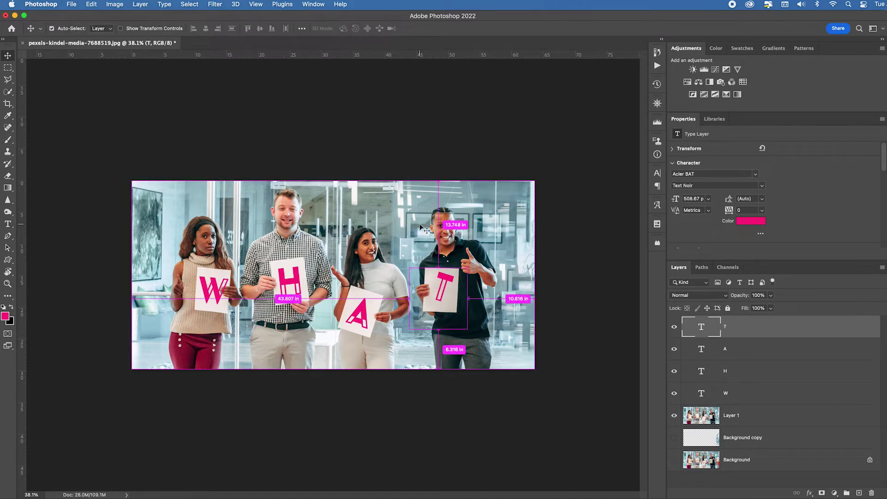
Rotate the T about 15° counterclockwise, scale it to about 113%, and align it with the card using Free Transform.
{"action": "key", "text": "ctrl+t"}
{"action": "left_click_drag", "start_coordinate": [392, 237], "coordinate": [380, 251]}
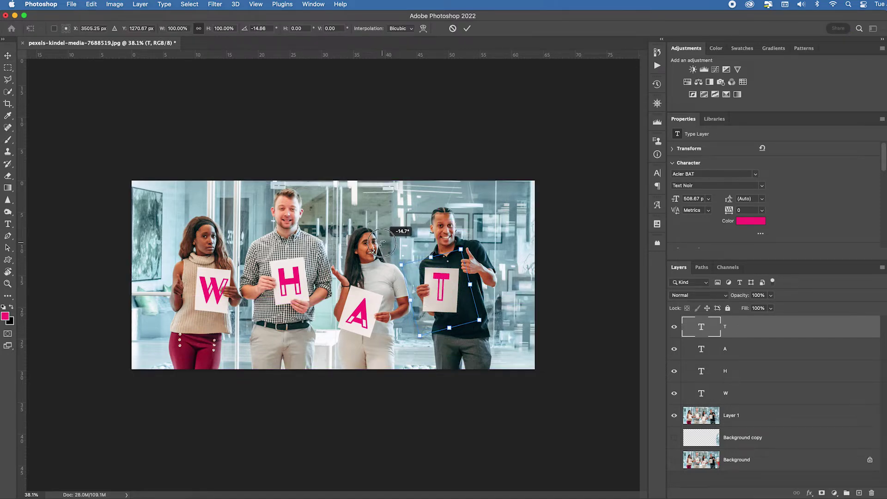
{"action": "left_click_drag", "start_coordinate": [420, 336], "coordinate": [412, 346]}
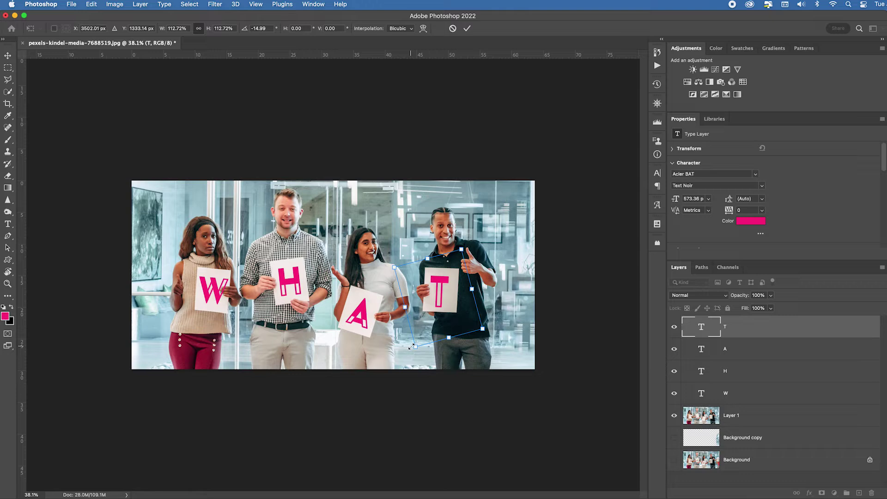
{"action": "left_click_drag", "start_coordinate": [410, 347], "coordinate": [411, 346]}
{"action": "key", "text": "Return"}
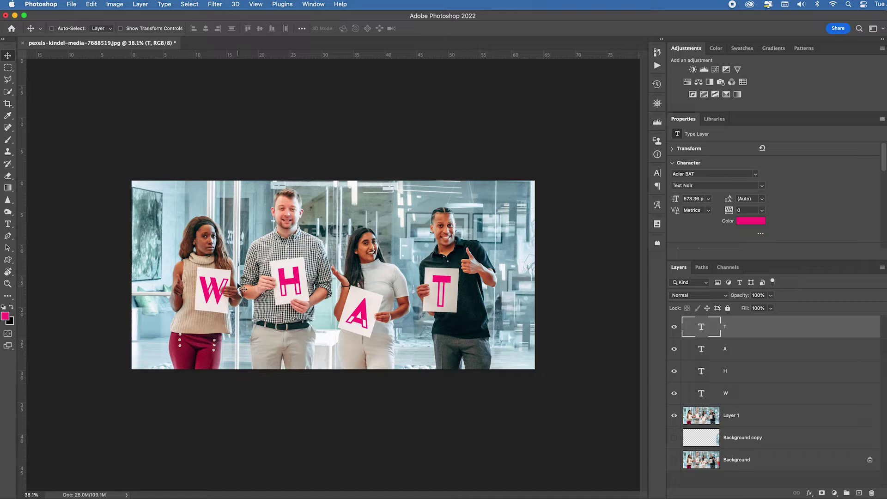
Select the first woman's fingertips that overlap the W on Layer 1 with the Quick Selection tool at brush size 15.
{"action": "key", "text": "super+space"}
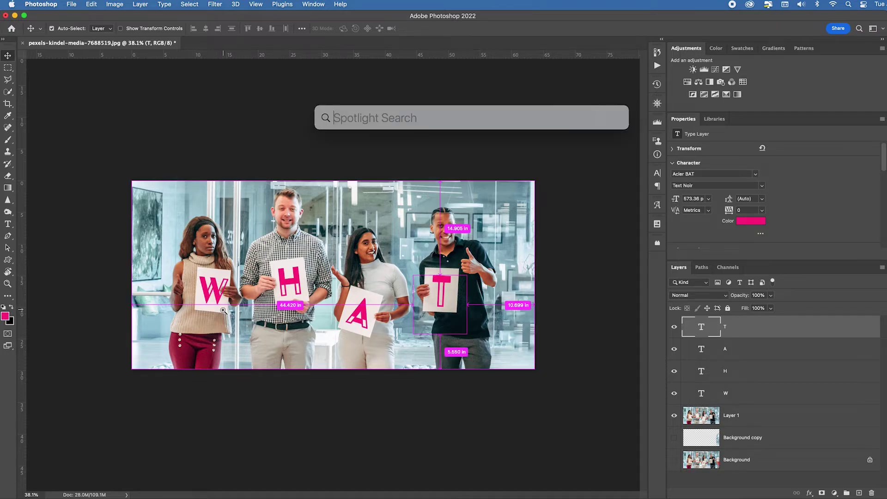
{"action": "left_click_drag", "start_coordinate": [218, 292], "coordinate": [290, 327]}
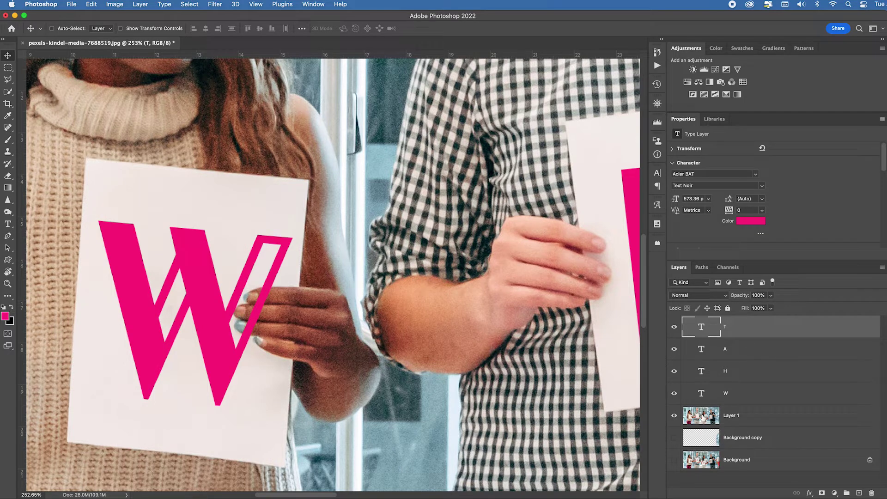
{"action": "left_click", "coordinate": [711, 421]}
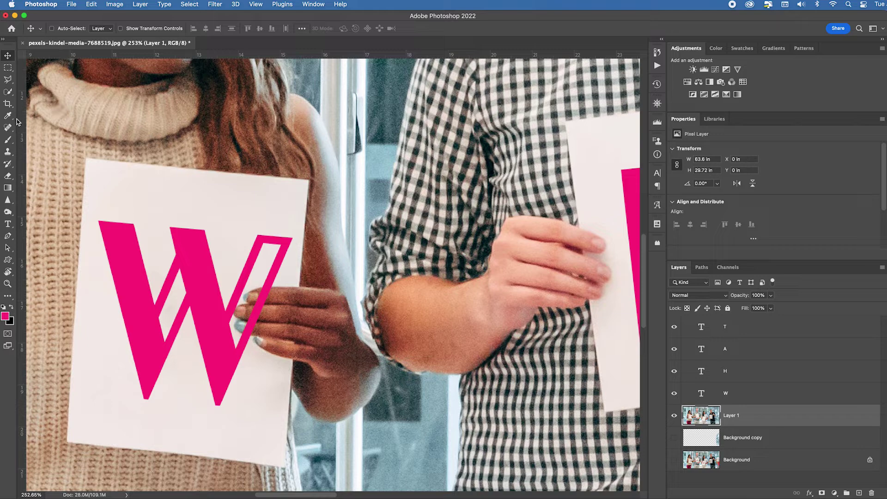
{"action": "left_click", "coordinate": [9, 94]}
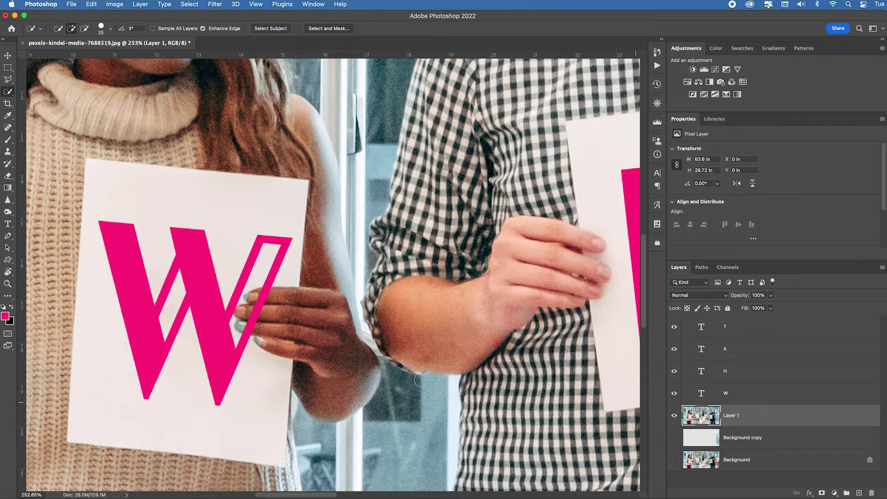
{"action": "mouse_move", "coordinate": [242, 307]}
{"action": "left_mouse_down"}
{"action": "mouse_move", "coordinate": [259, 314]}
{"action": "mouse_move", "coordinate": [273, 298]}
{"action": "mouse_move", "coordinate": [245, 323]}
{"action": "mouse_move", "coordinate": [261, 340]}
{"action": "mouse_move", "coordinate": [254, 344]}
{"action": "mouse_move", "coordinate": [281, 305]}
{"action": "mouse_move", "coordinate": [288, 315]}
{"action": "left_mouse_up"}
{"action": "key", "text": "bracketleft"}
{"action": "key", "text": "bracketleft"}
{"action": "left_click", "coordinate": [237, 311]}
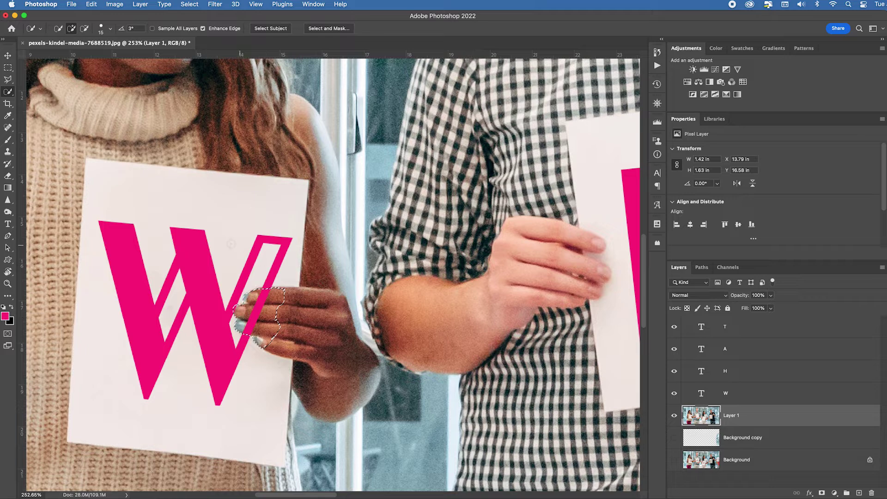
Add a layer mask to the W from the finger selection and invert it so the fingers sit in front of the letter.
{"action": "left_click", "coordinate": [757, 394]}
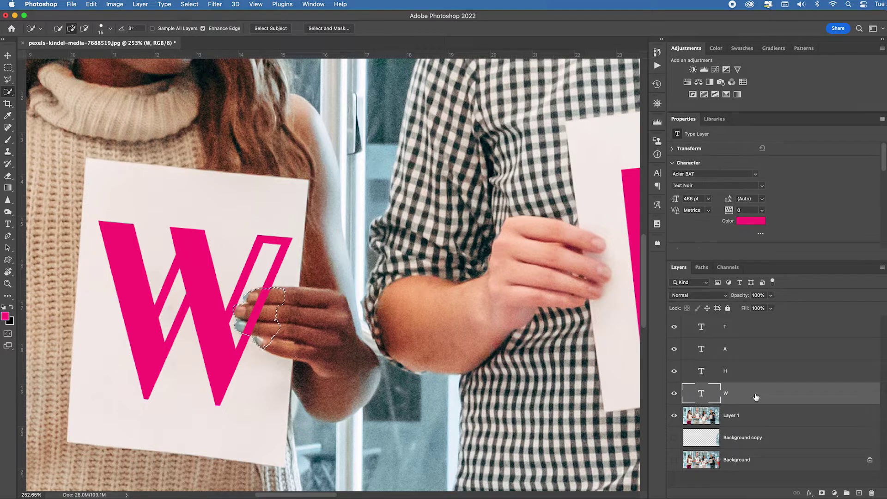
{"action": "left_click", "coordinate": [822, 493]}
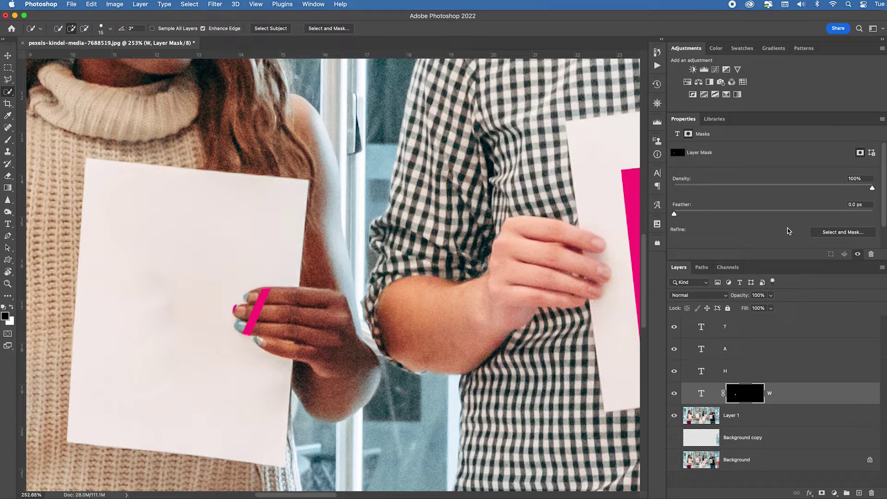
{"action": "scroll", "coordinate": [786, 232], "scroll_direction": "down", "scroll_amount": 2}
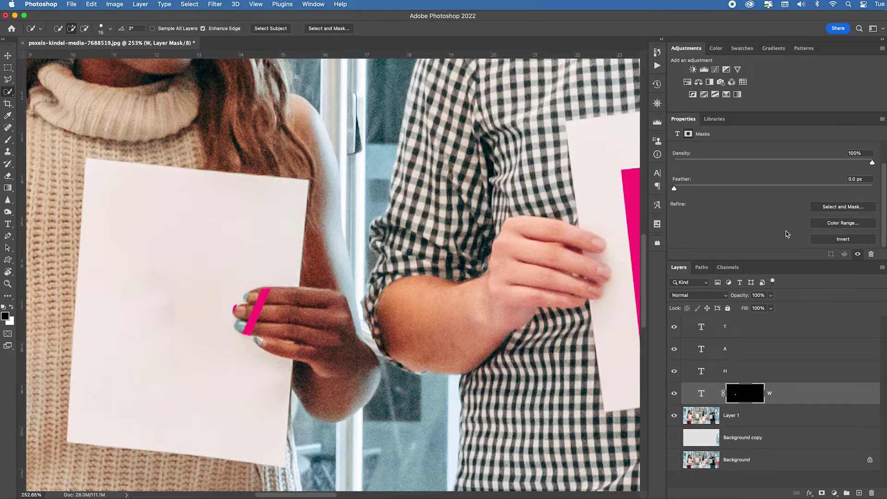
{"action": "left_click", "coordinate": [847, 241]}
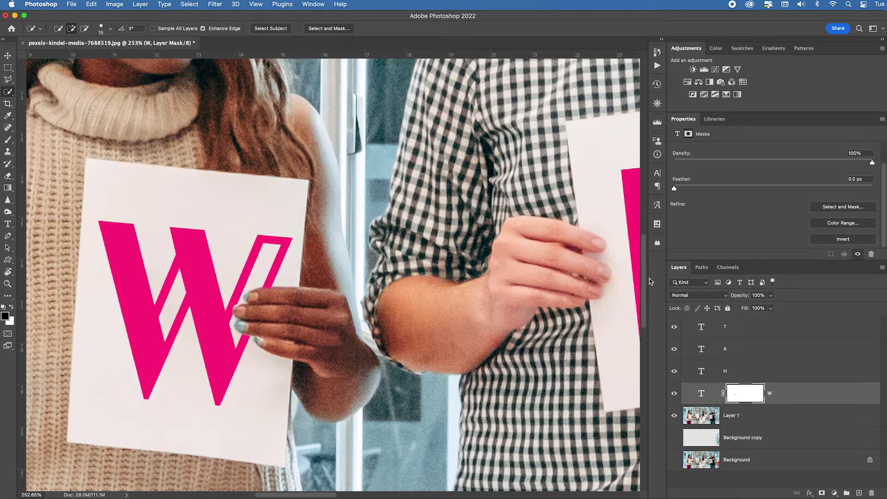
{"action": "key", "text": "super+0"}
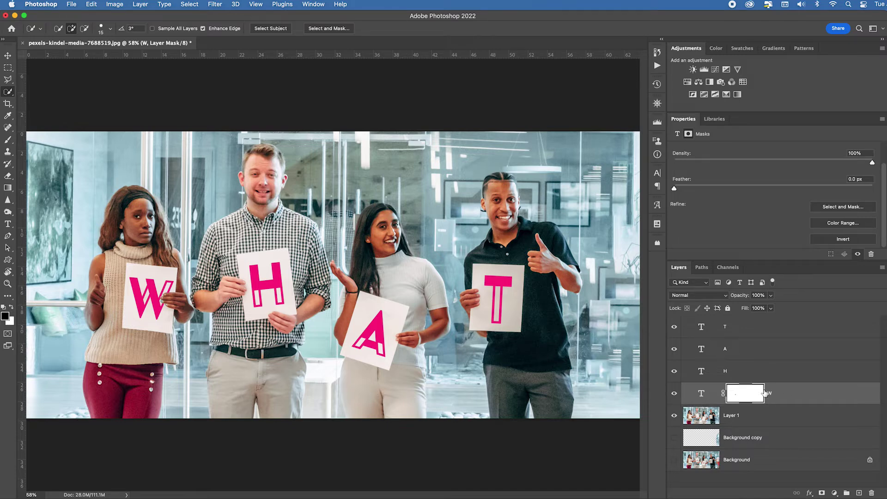
Group the four letter layers and name the group WHAT.
{"action": "left_click", "coordinate": [771, 329], "text": "shift"}
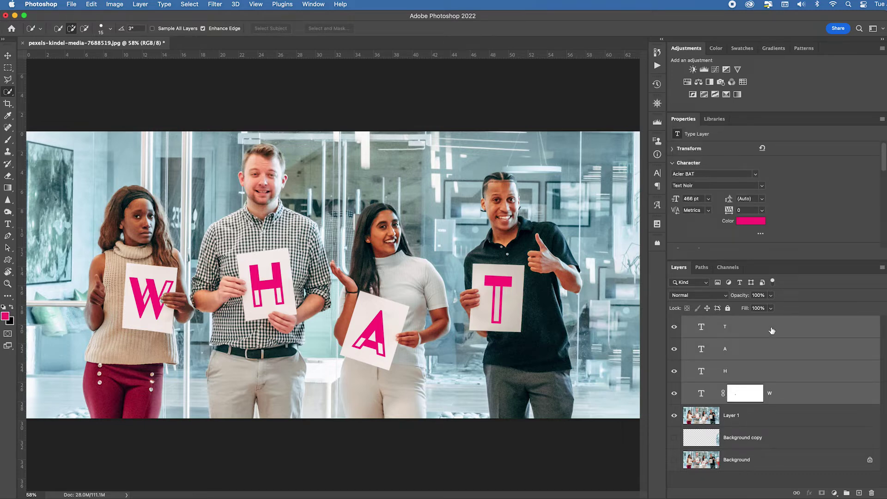
{"action": "key", "text": "super+g"}
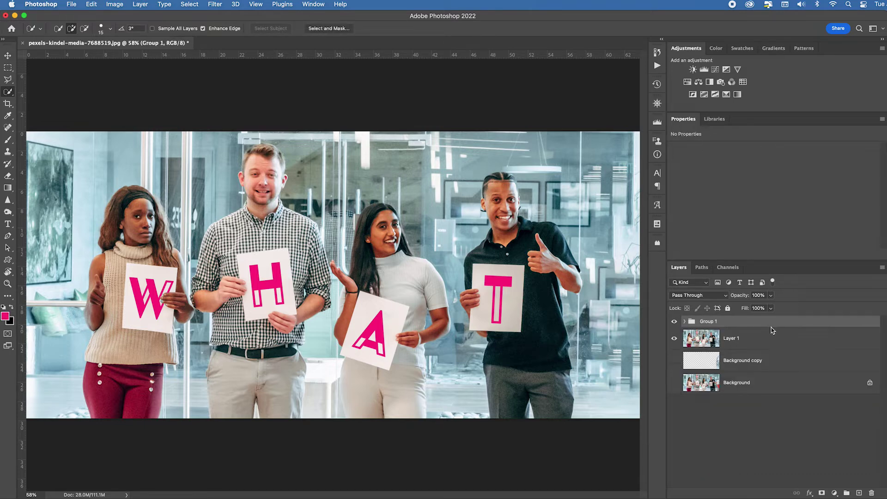
{"action": "double_click", "coordinate": [707, 325]}
{"action": "type", "text": "WHAT"}
{"action": "key", "text": "Return"}
Add a Hue/Saturation adjustment clipped to the WHAT group and set its hue to -132 to turn the letters blue.
{"action": "left_click", "coordinate": [687, 83]}
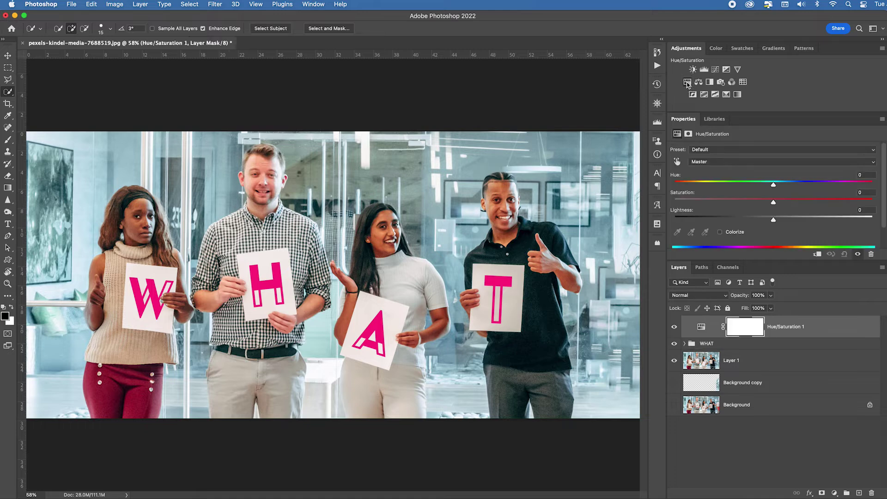
{"action": "left_click_drag", "start_coordinate": [773, 186], "coordinate": [715, 186]}
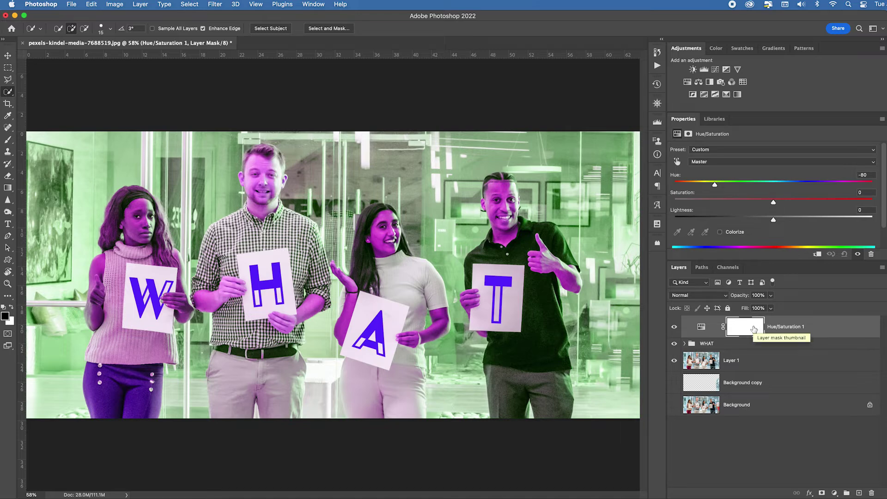
{"action": "left_click_drag", "start_coordinate": [752, 329], "coordinate": [803, 342]}
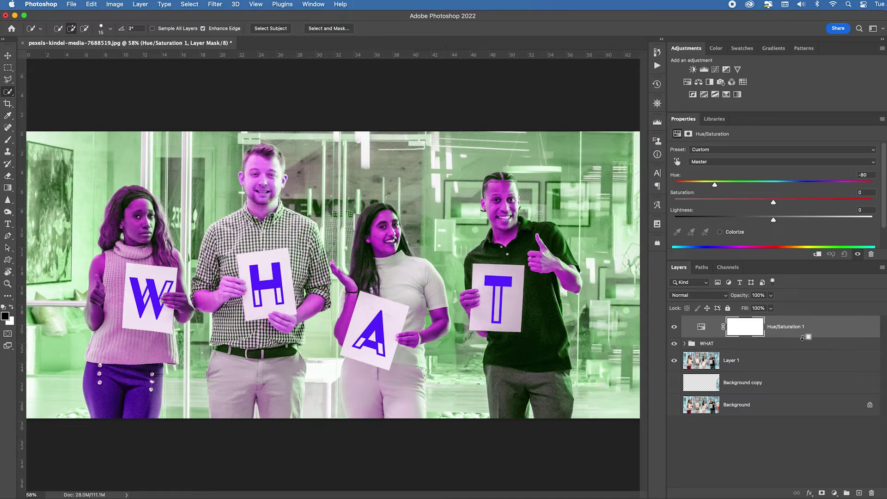
{"action": "left_click", "coordinate": [804, 337], "text": "alt"}
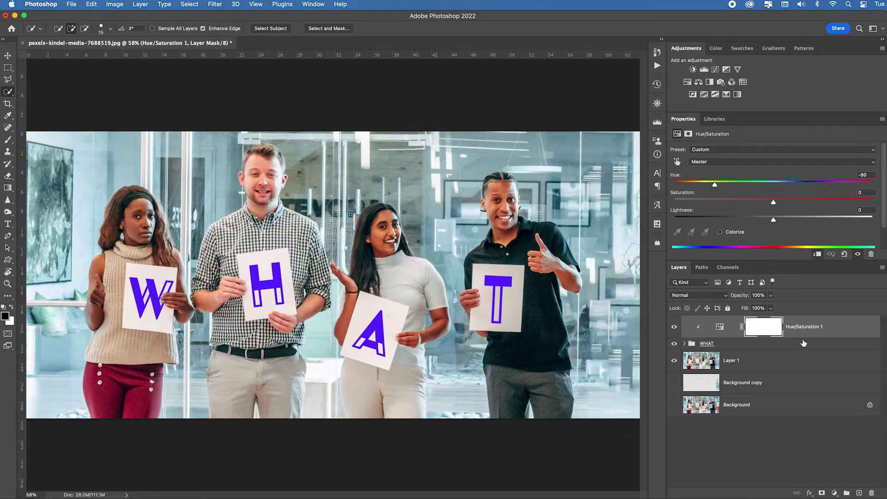
{"action": "left_click", "coordinate": [719, 327]}
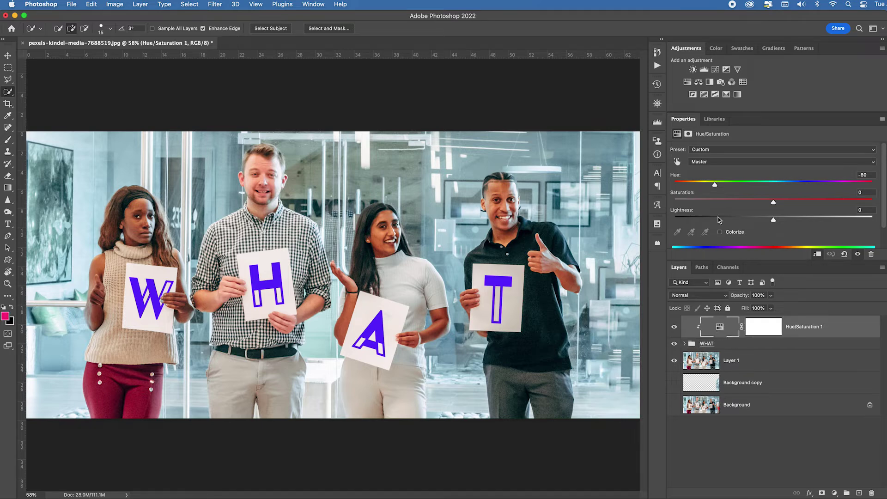
{"action": "left_click_drag", "start_coordinate": [715, 186], "coordinate": [693, 184]}
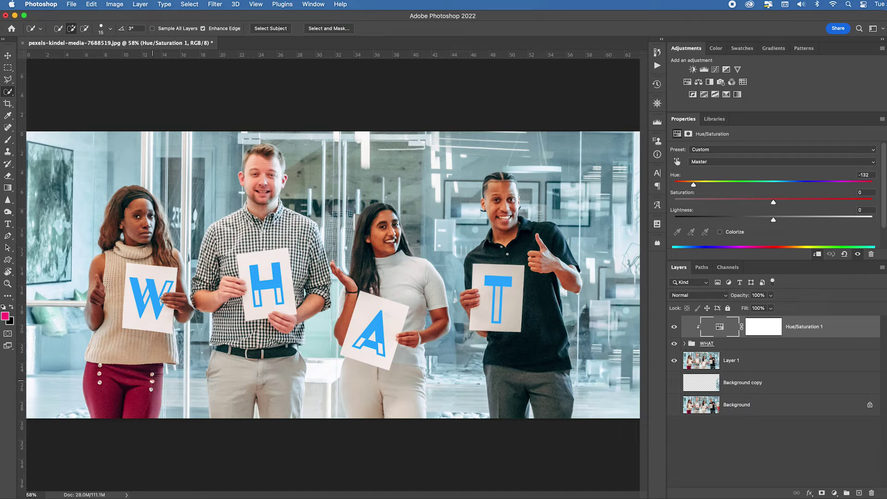
Select the first woman's red trousers on Layer 1 with Quick Selection and subtract the buttons from the selection.
{"action": "left_click", "coordinate": [751, 363]}
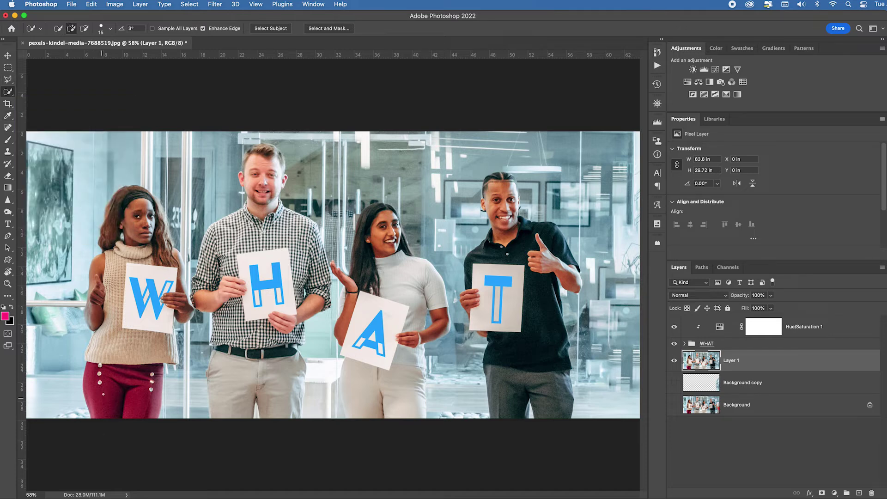
{"action": "mouse_move", "coordinate": [90, 379]}
{"action": "left_mouse_down"}
{"action": "mouse_move", "coordinate": [96, 403]}
{"action": "mouse_move", "coordinate": [112, 388]}
{"action": "left_mouse_up"}
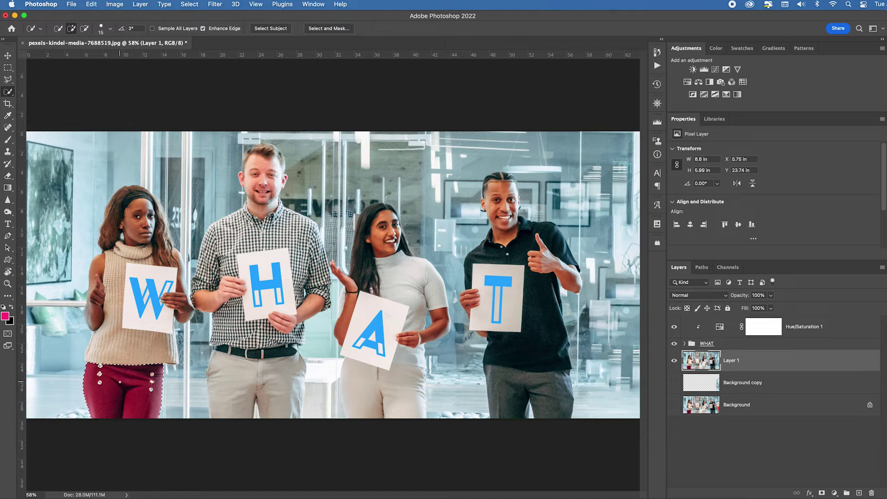
{"action": "key", "text": "alt"}
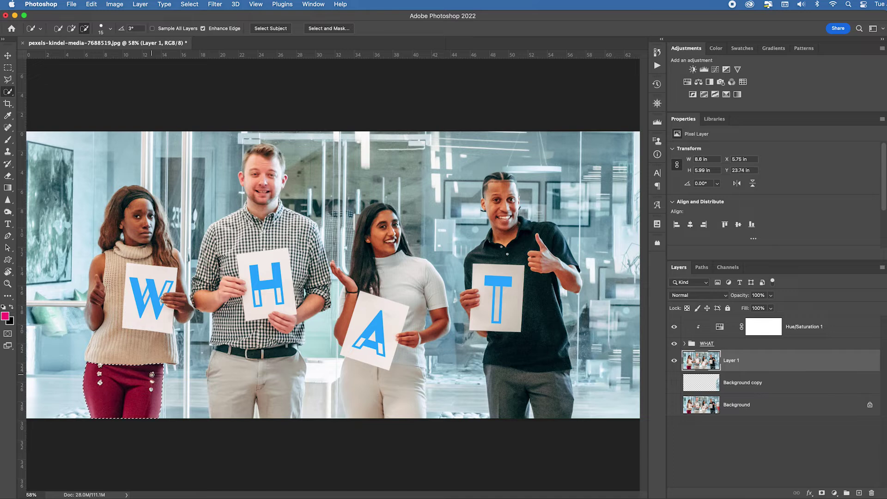
{"action": "left_click", "coordinate": [152, 374], "text": "alt"}
{"action": "left_click", "coordinate": [152, 382], "text": "alt"}
{"action": "left_click", "coordinate": [153, 390], "text": "alt"}
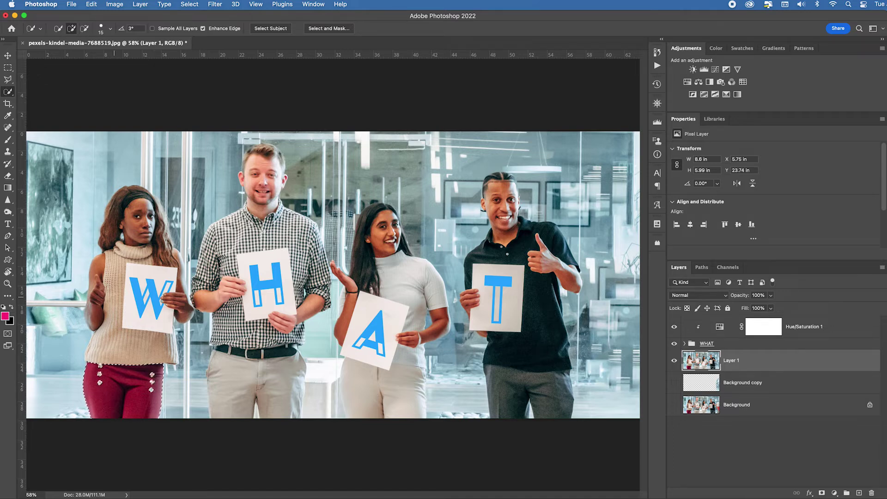
Recolor the selected trousers blue with a Hue/Saturation adjustment layer at hue -138 and lightness +6.
{"action": "left_click", "coordinate": [687, 82]}
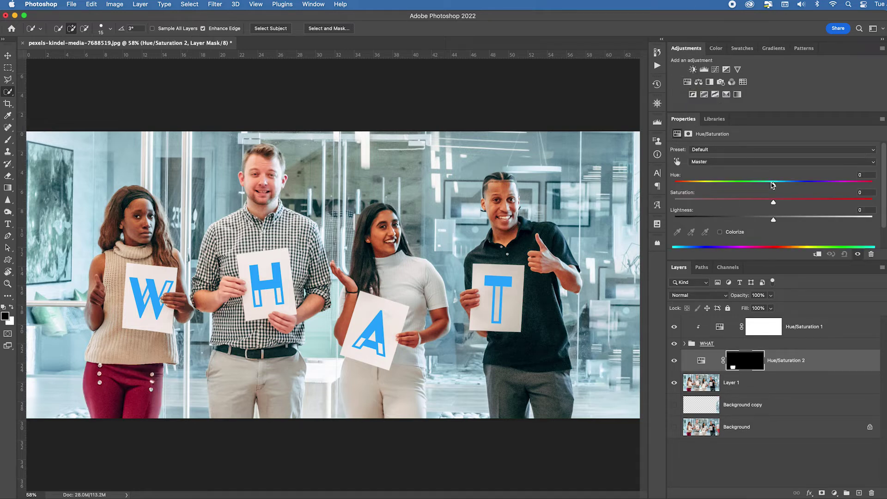
{"action": "left_click_drag", "start_coordinate": [773, 184], "coordinate": [691, 187]}
{"action": "mouse_move", "coordinate": [773, 219]}
{"action": "left_mouse_down"}
{"action": "mouse_move", "coordinate": [789, 217]}
{"action": "mouse_move", "coordinate": [780, 216]}
{"action": "left_mouse_up"}
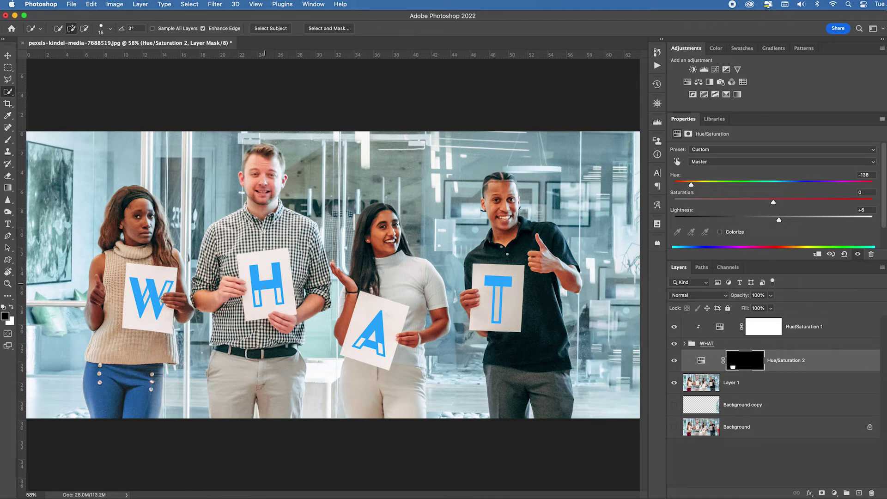
Apply a Bevel & Emboss style to the W layer in the WHAT group, using Inner Bevel with the Chisel Hard technique.
{"action": "left_click", "coordinate": [685, 344]}
{"action": "left_click", "coordinate": [720, 428]}
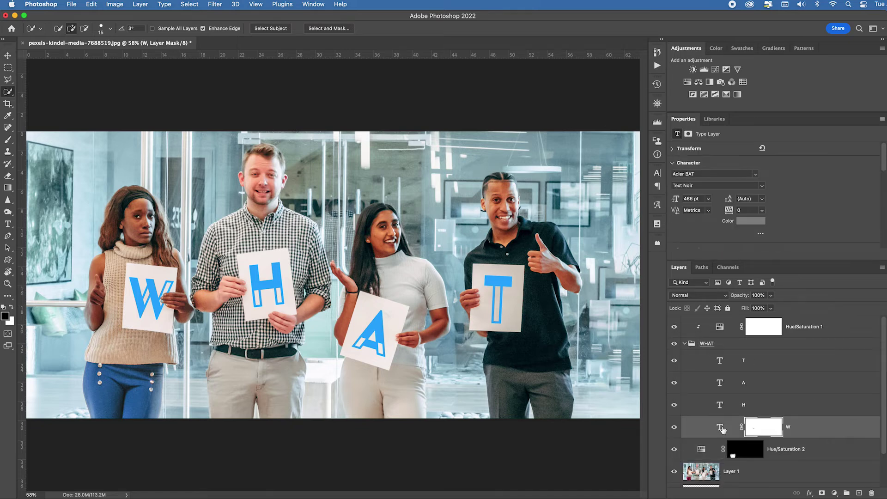
{"action": "left_click", "coordinate": [809, 494]}
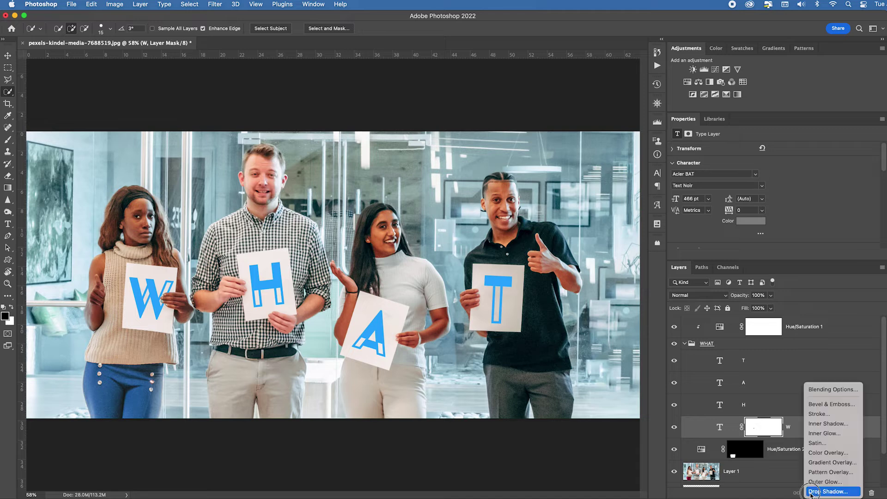
{"action": "left_click", "coordinate": [834, 409]}
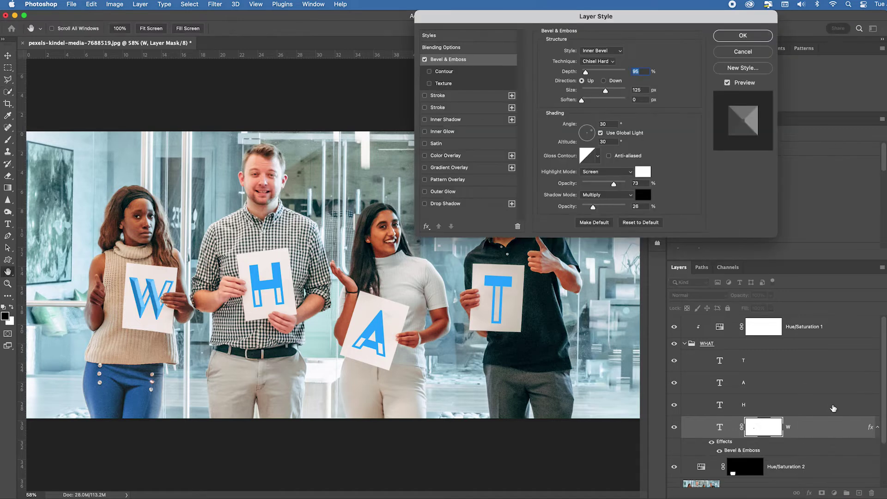
{"action": "left_click", "coordinate": [610, 55]}
{"action": "left_click", "coordinate": [612, 52]}
{"action": "left_click", "coordinate": [613, 63]}
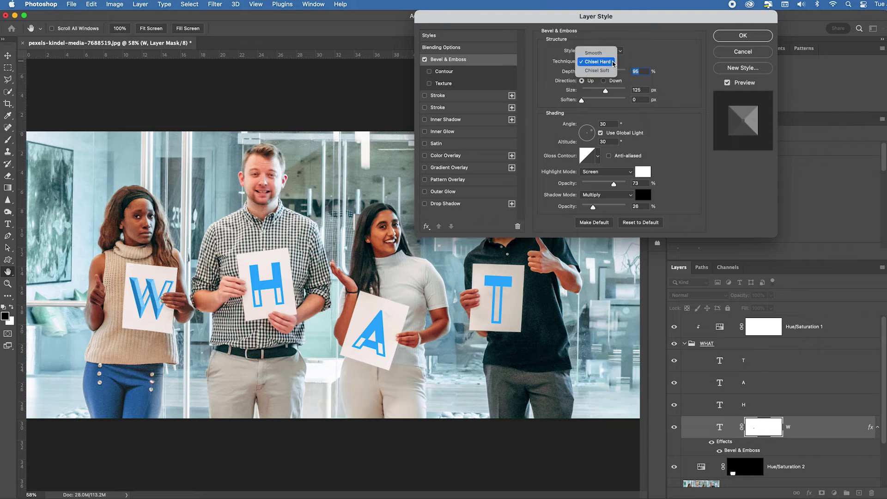
{"action": "left_click", "coordinate": [613, 63]}
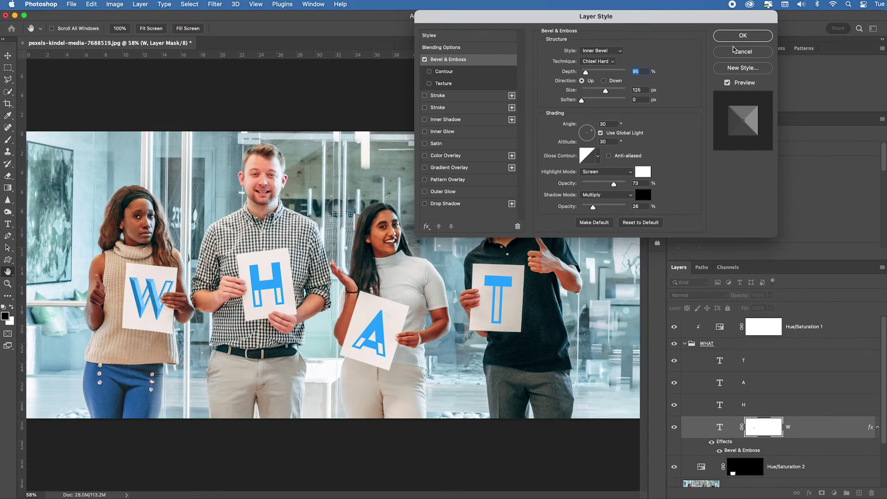
{"action": "left_click", "coordinate": [750, 39]}
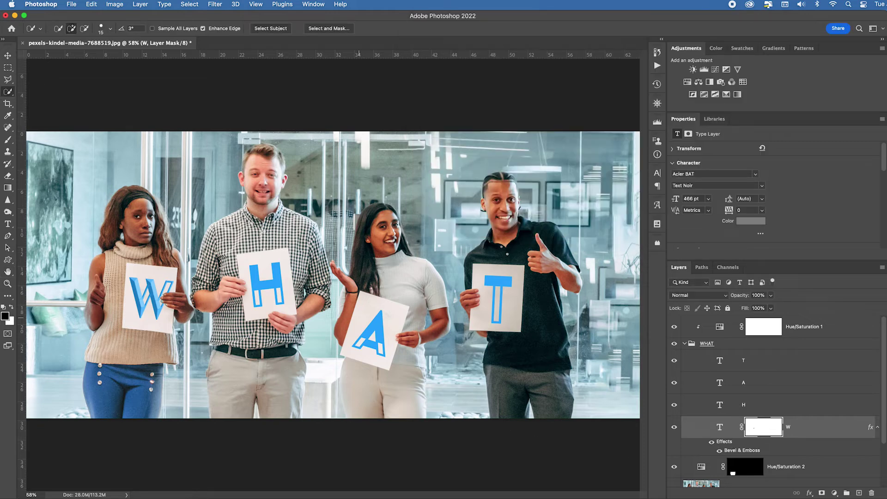
Copy the W layer's effects to the H, A and T layers and collapse the WHAT group.
{"action": "left_click", "coordinate": [719, 426]}
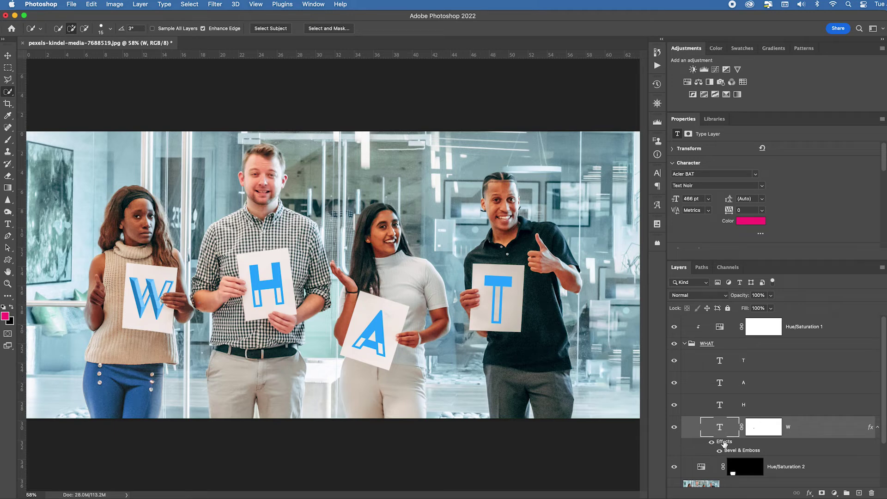
{"action": "left_click_drag", "start_coordinate": [723, 443], "coordinate": [748, 365]}
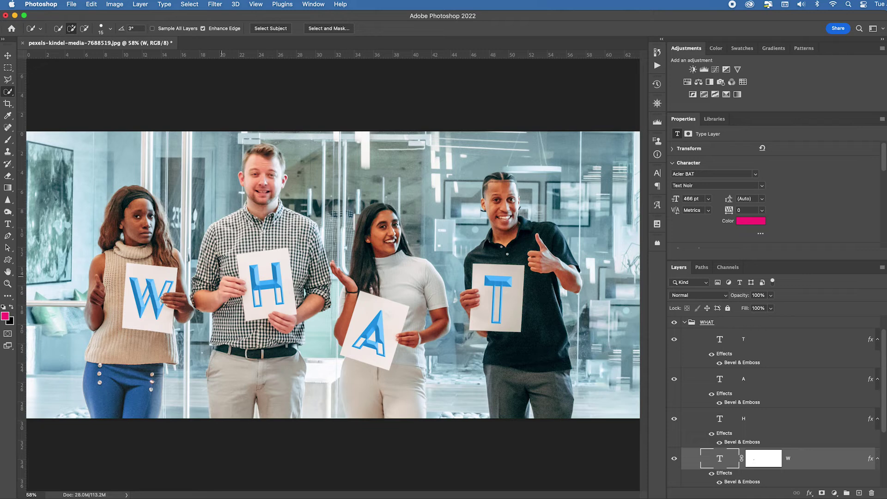
{"action": "left_click", "coordinate": [684, 322]}
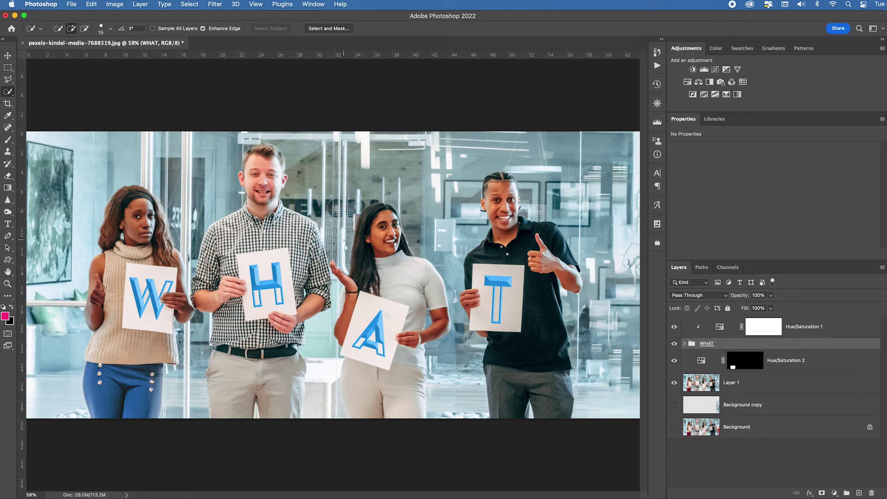
Duplicate Layer 1.
{"action": "left_click_drag", "start_coordinate": [364, 236], "coordinate": [415, 244]}
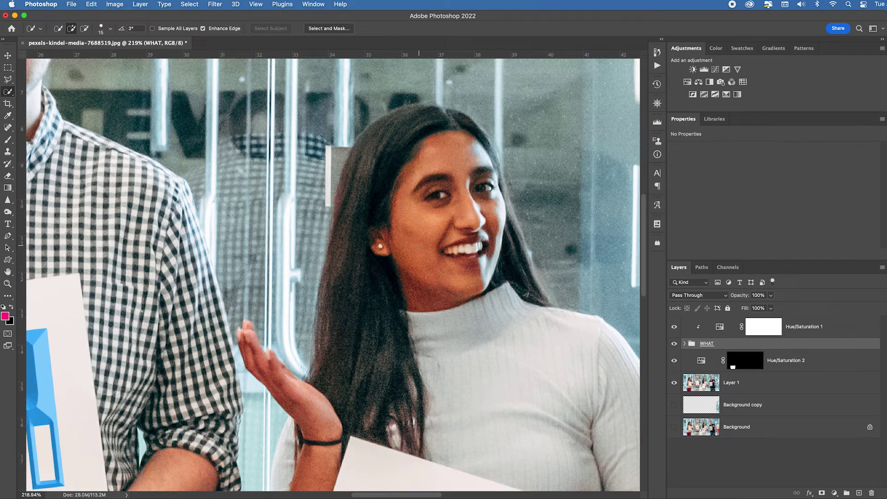
{"action": "key", "text": "super+0"}
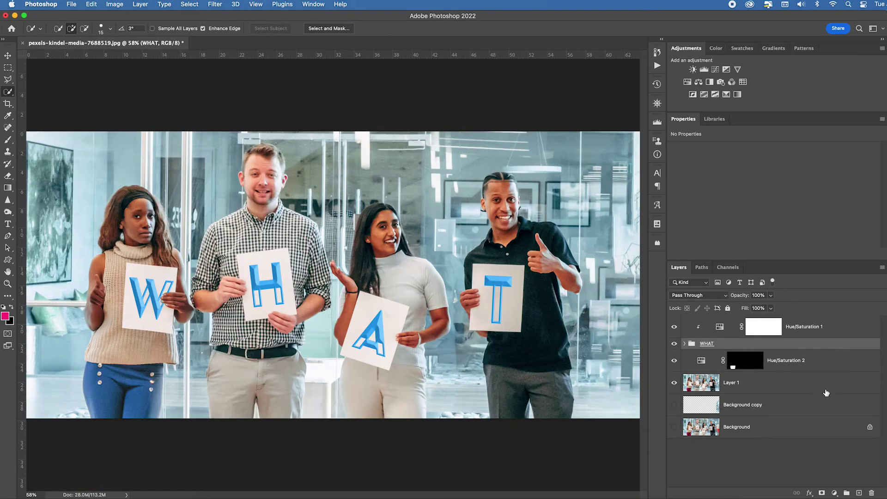
{"action": "left_click", "coordinate": [754, 382]}
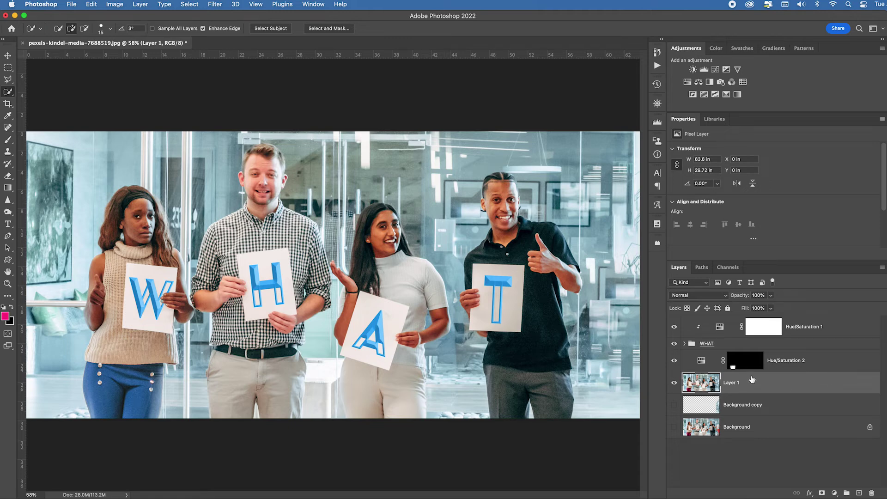
{"action": "key", "text": "super+j"}
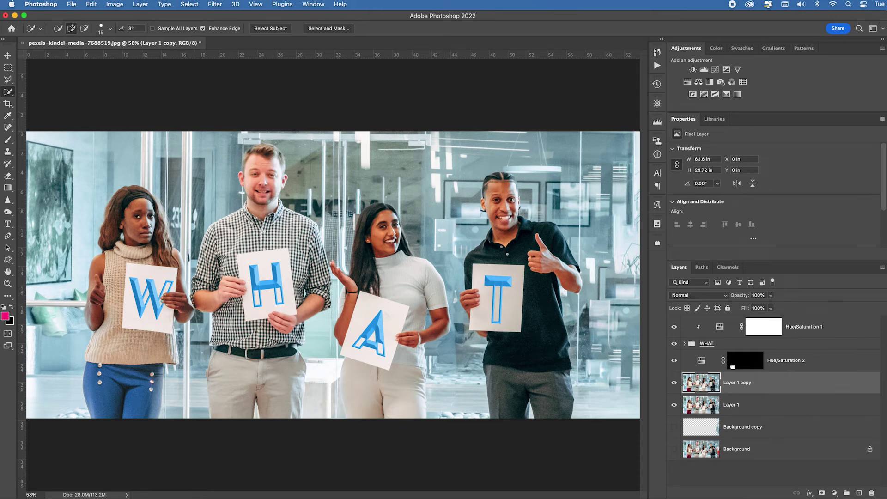
Apply the Filter Gallery's Cutout filter to Layer 1 copy with 6 levels, edge simplicity 5 and edge fidelity 1.
{"action": "left_click", "coordinate": [216, 5]}
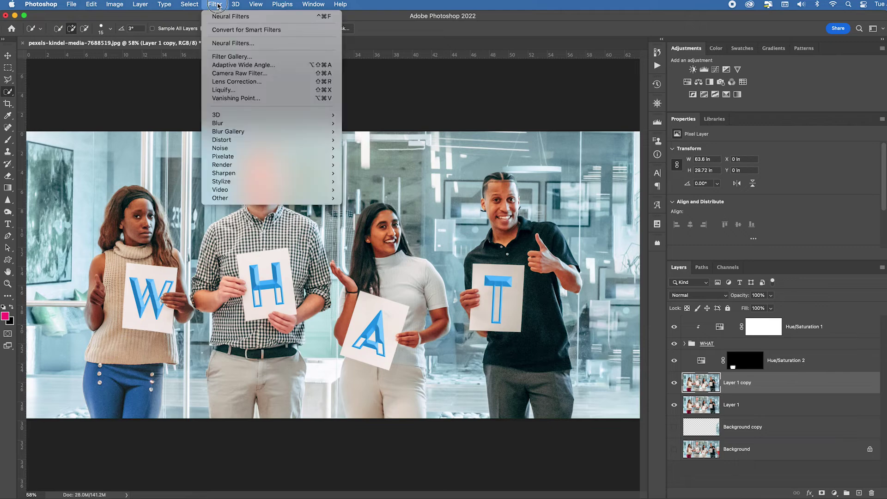
{"action": "left_click", "coordinate": [231, 56]}
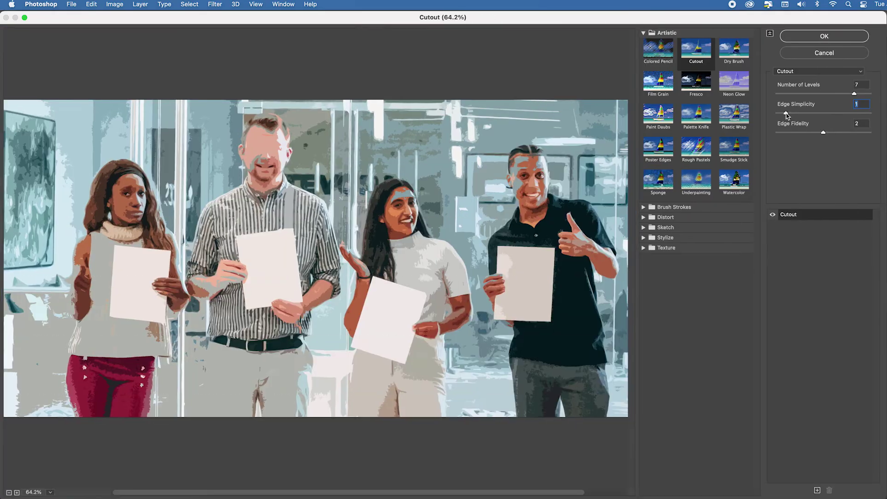
{"action": "left_click_drag", "start_coordinate": [828, 113], "coordinate": [786, 114]}
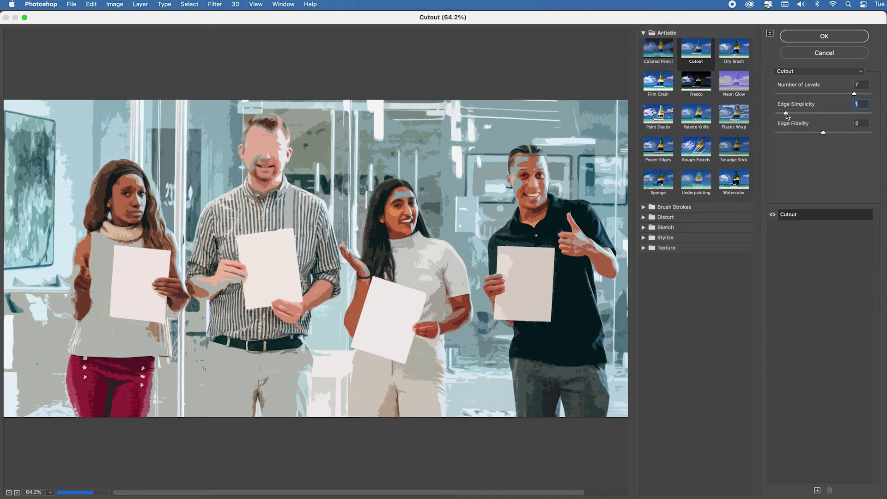
{"action": "left_click", "coordinate": [837, 93]}
{"action": "left_click_drag", "start_coordinate": [823, 133], "coordinate": [831, 113]}
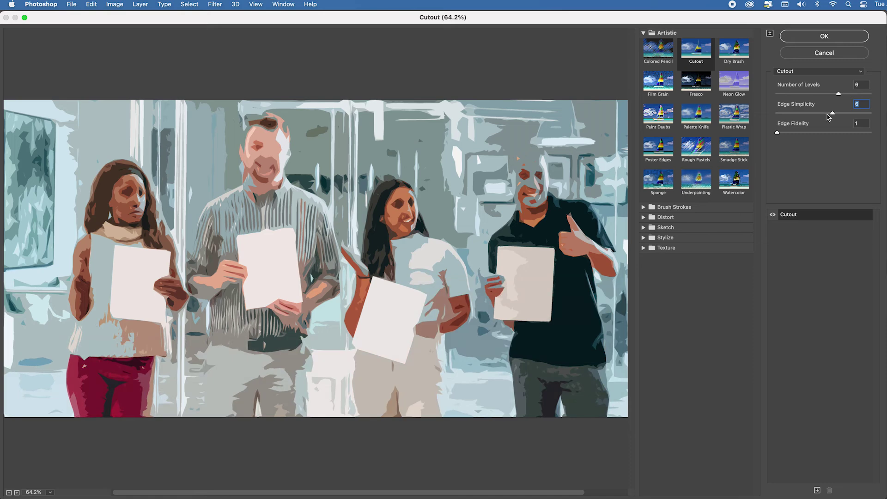
{"action": "left_click_drag", "start_coordinate": [829, 114], "coordinate": [821, 115]}
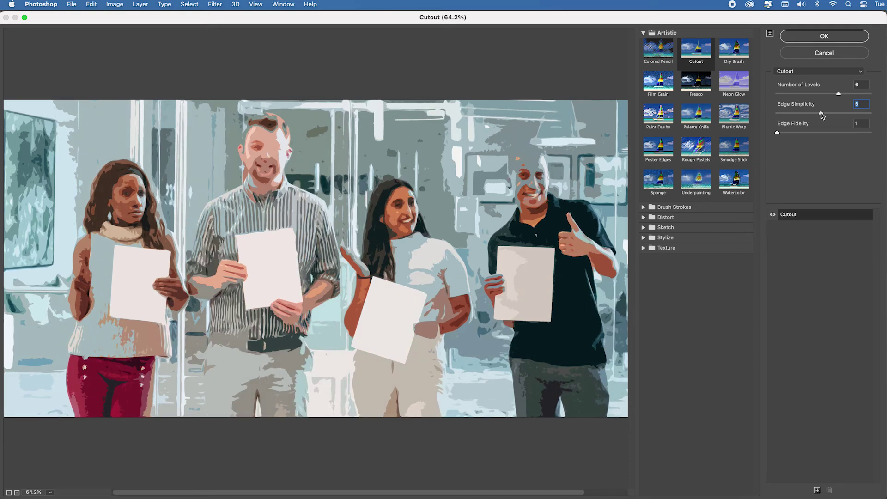
{"action": "left_click", "coordinate": [825, 36]}
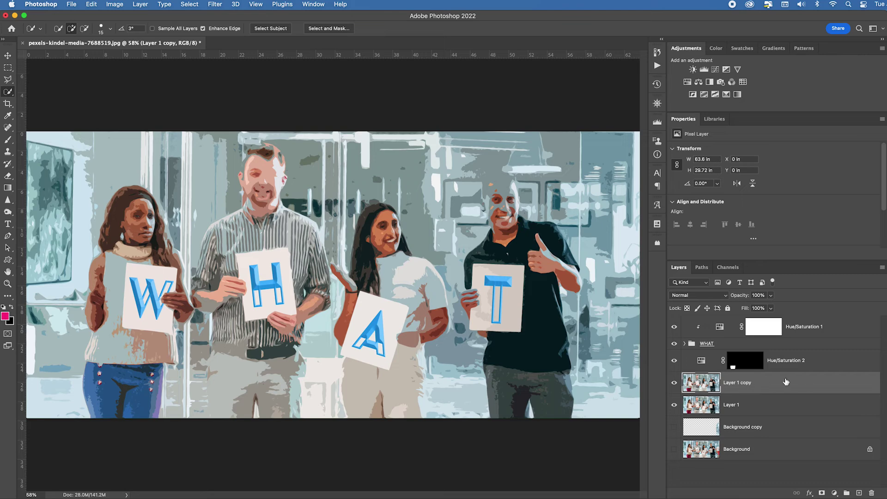
Set the blend mode of Layer 1 copy to Screen and lower its opacity slightly below 100%.
{"action": "mouse_move", "coordinate": [744, 299]}
{"action": "left_mouse_down"}
{"action": "mouse_move", "coordinate": [727, 298]}
{"action": "mouse_move", "coordinate": [735, 297]}
{"action": "left_mouse_up"}
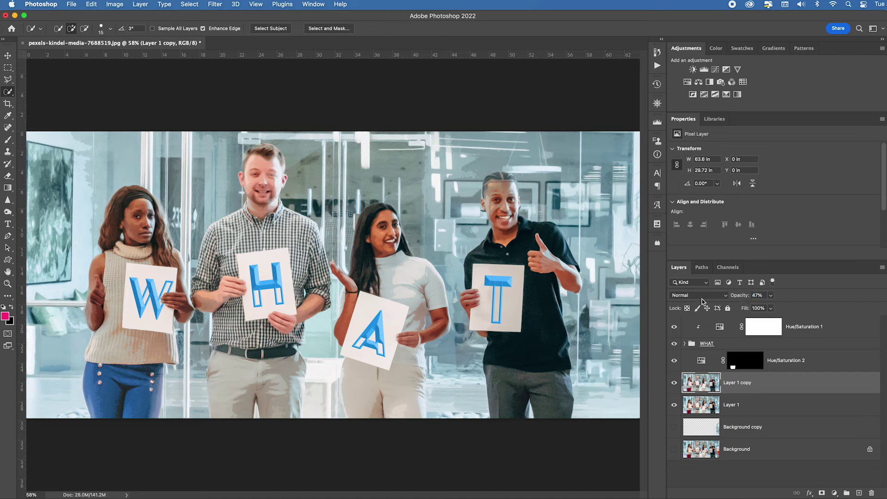
{"action": "left_click", "coordinate": [697, 295]}
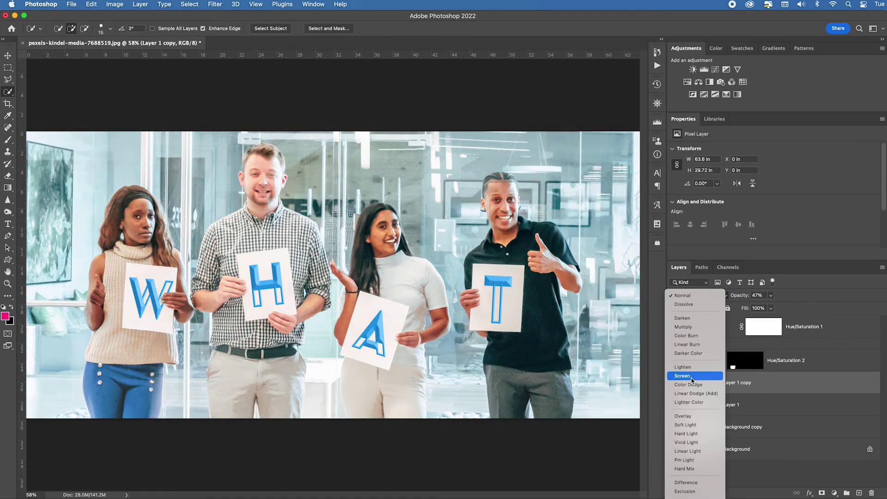
{"action": "left_click", "coordinate": [691, 378]}
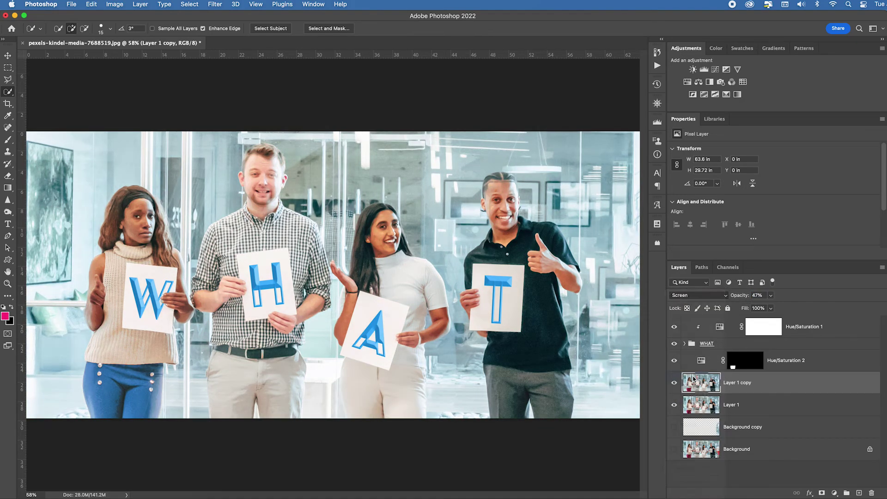
{"action": "key", "text": "0"}
{"action": "left_click", "coordinate": [757, 296]}
{"action": "key", "text": "Return"}
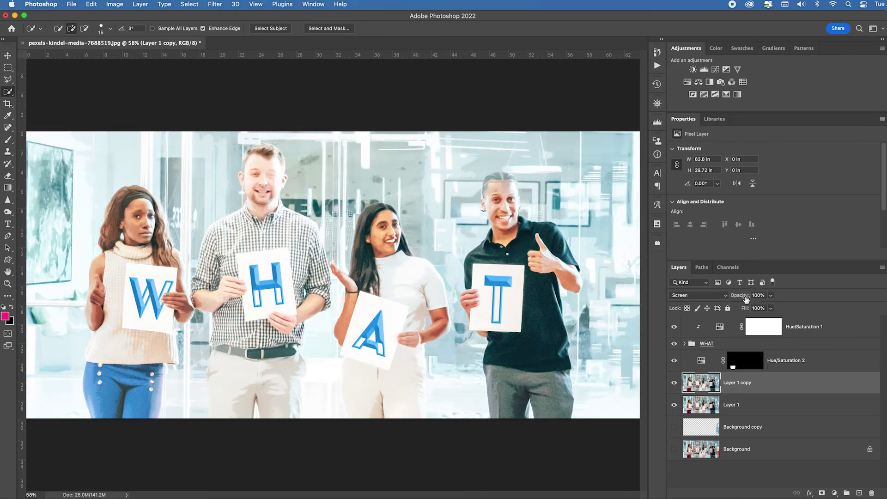
{"action": "left_click", "coordinate": [739, 299]}
{"action": "left_click_drag", "start_coordinate": [739, 298], "coordinate": [736, 298]}
Create a new layer above Hue/Saturation 2 and sample the light blue of the letter A as the foreground color.
{"action": "left_click", "coordinate": [811, 389]}
{"action": "left_click", "coordinate": [835, 361]}
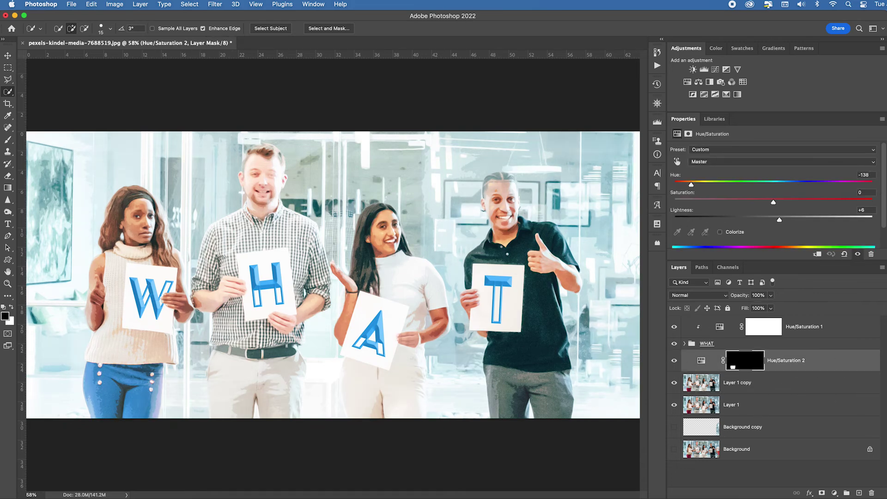
{"action": "left_click", "coordinate": [858, 493]}
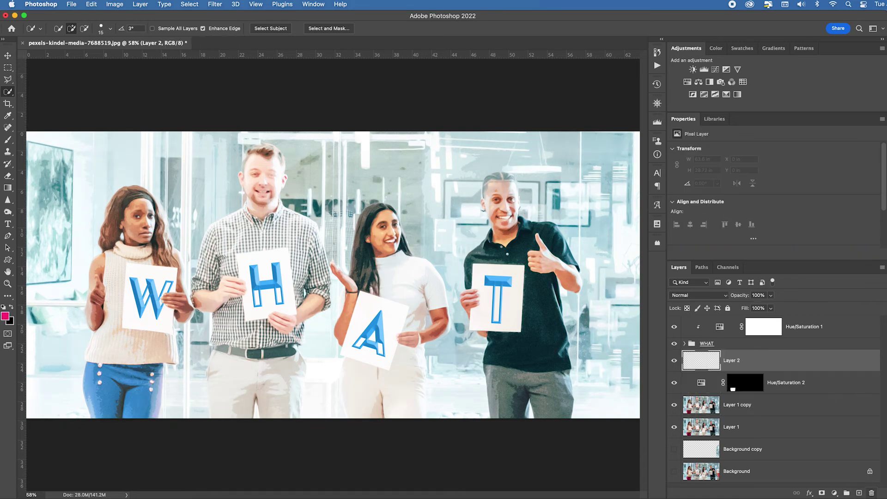
{"action": "left_click", "coordinate": [5, 317]}
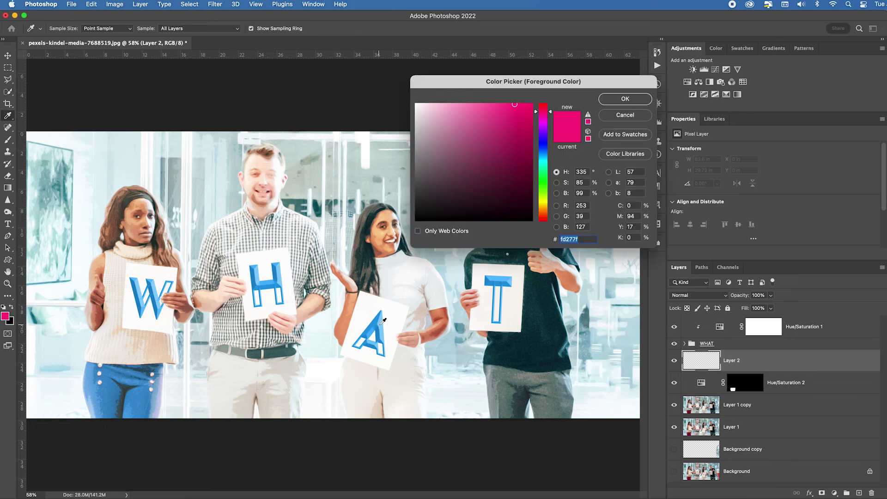
{"action": "left_click", "coordinate": [382, 322]}
{"action": "left_click", "coordinate": [629, 101]}
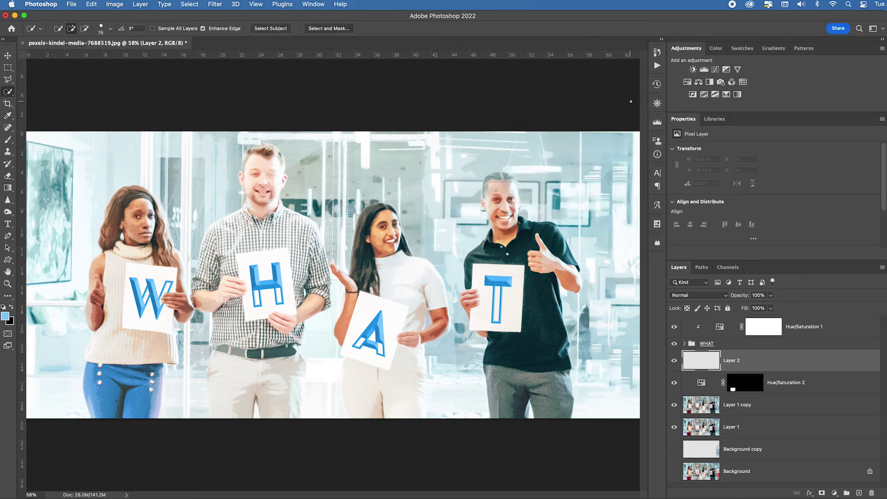
Fill the new Layer 2 with the foreground color in Normal mode at 100% opacity.
{"action": "left_click", "coordinate": [88, 5]}
{"action": "left_click", "coordinate": [113, 144]}
{"action": "left_click", "coordinate": [319, 89]}
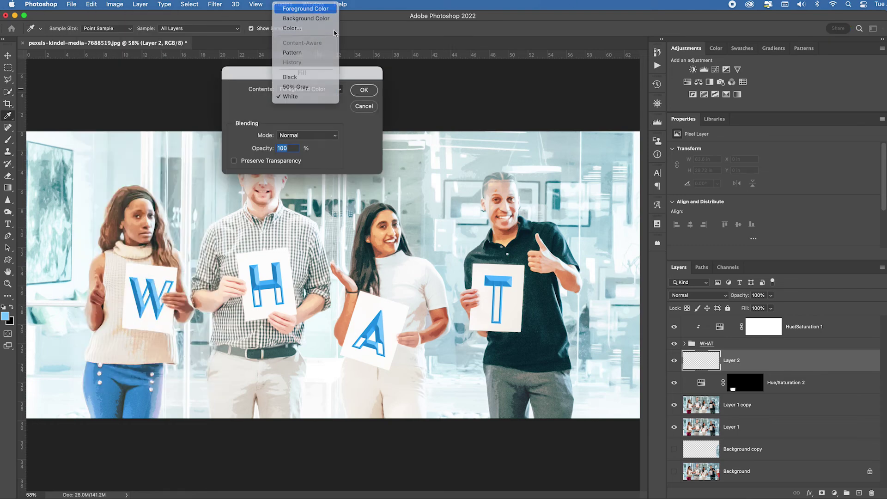
{"action": "left_click", "coordinate": [305, 10]}
{"action": "left_click", "coordinate": [365, 90]}
{"action": "key", "text": "w"}
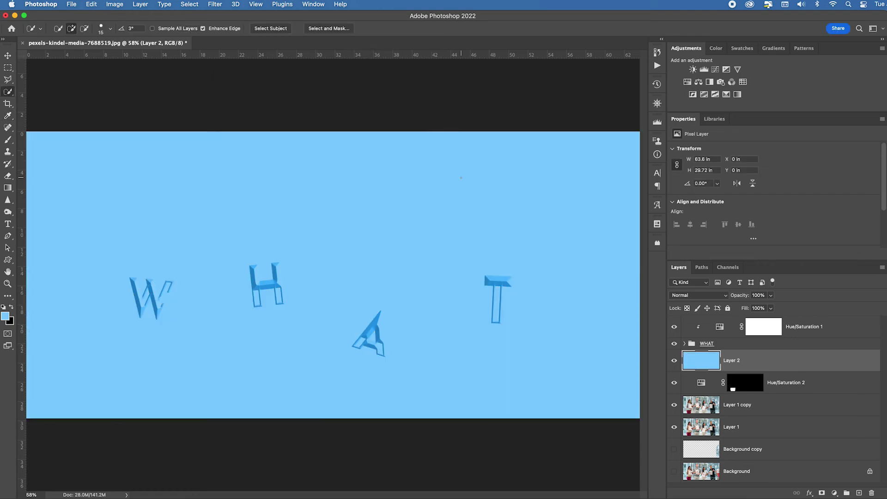
Set Layer 2's blend mode to Soft Light and duplicate the layer to strengthen the blue tint.
{"action": "left_click", "coordinate": [699, 295]}
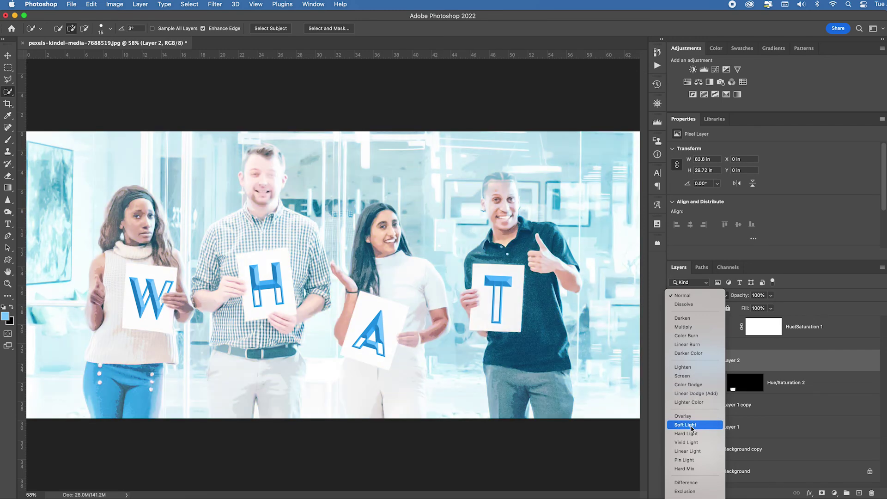
{"action": "left_click", "coordinate": [688, 425]}
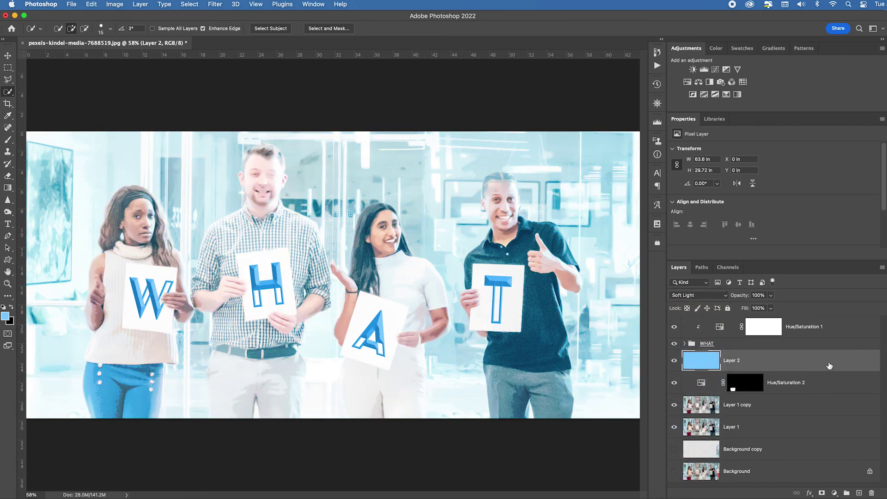
{"action": "key", "text": "super+j"}
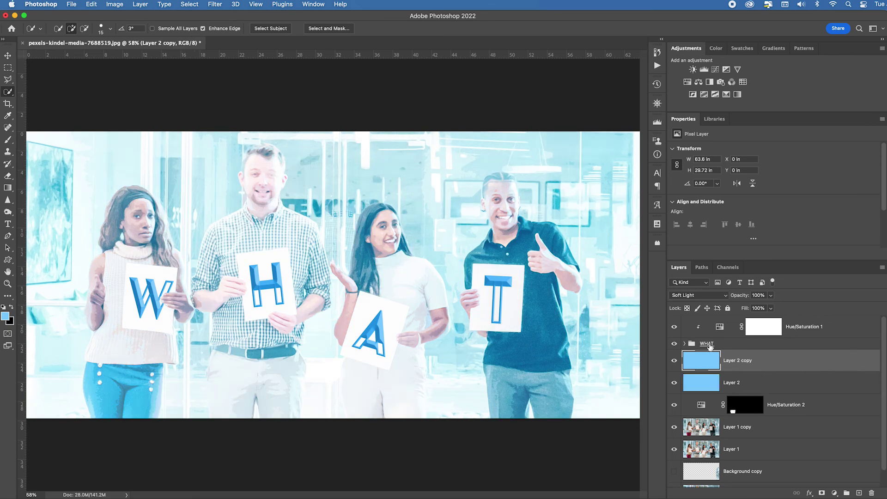
{"action": "left_click", "coordinate": [673, 326]}
{"action": "left_click", "coordinate": [674, 326]}
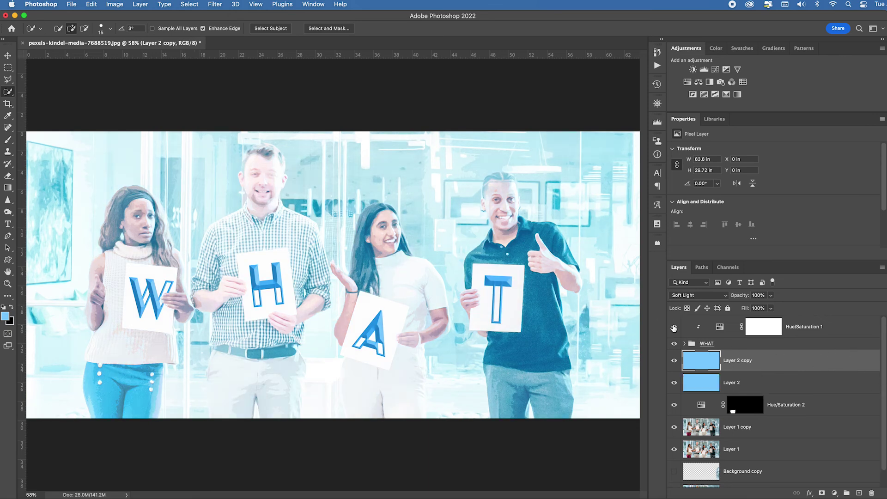